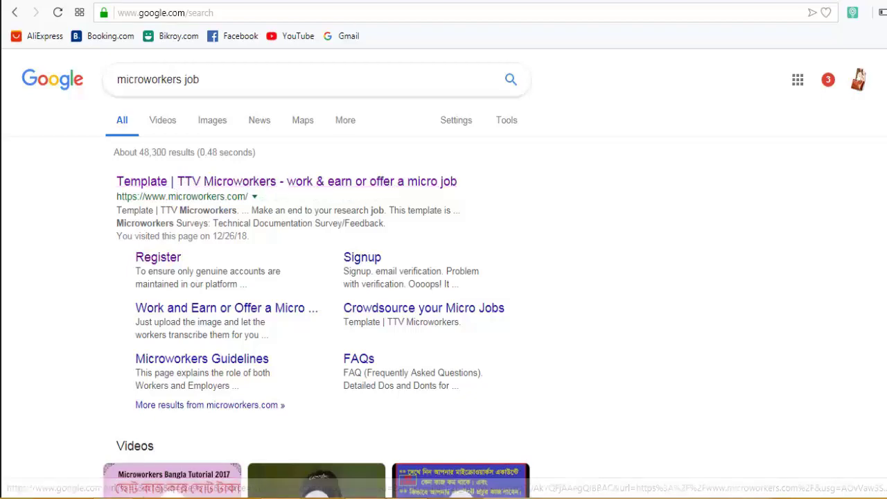
- Open the Microworkers registration form from the search results, and move the Notepad window holding the personal details aside before hiding it
click(287, 180)
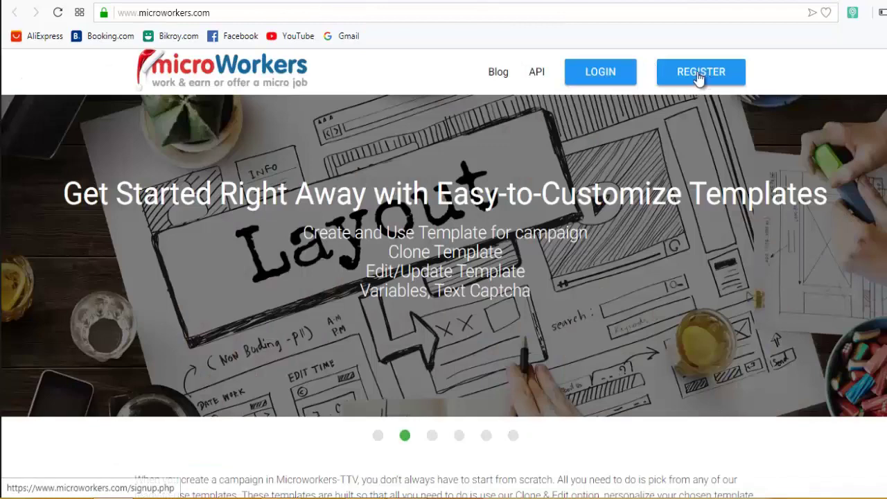
click(700, 74)
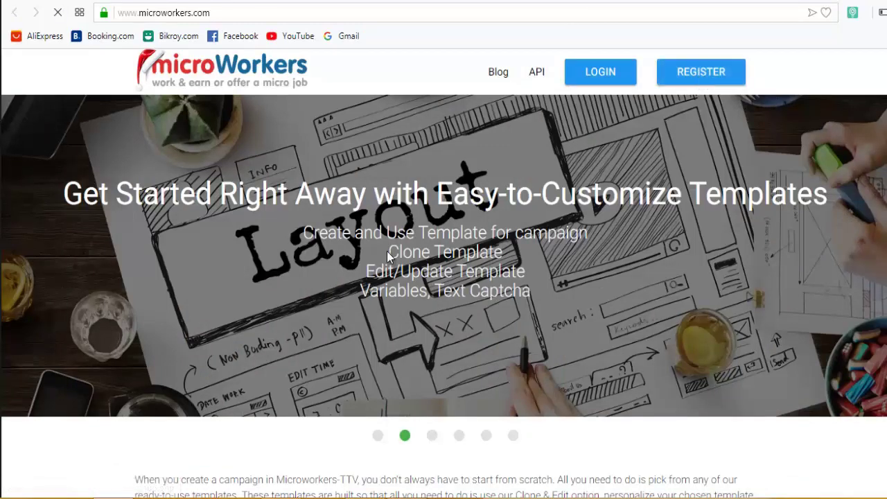
key(alt+Tab)
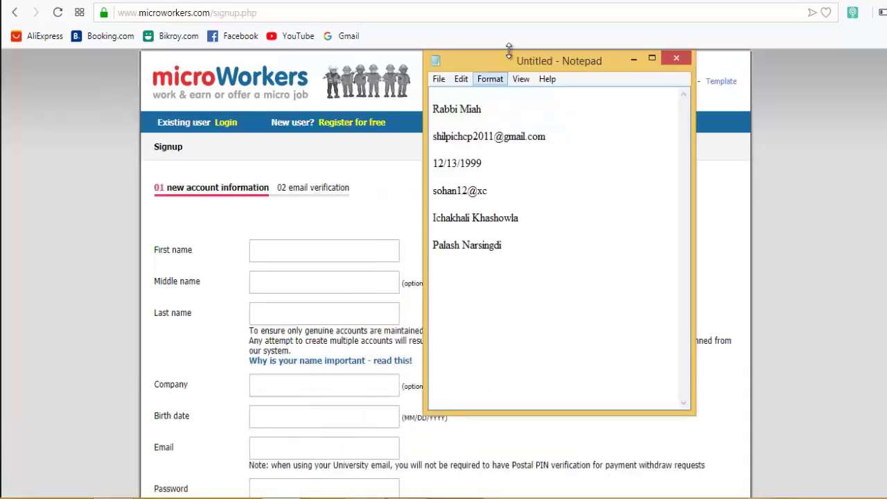
drag(582, 69, 667, 68)
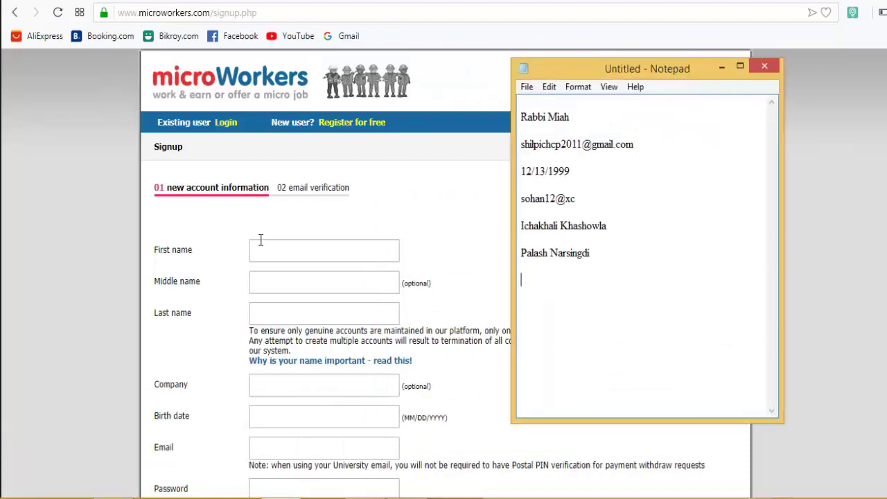
click(739, 65)
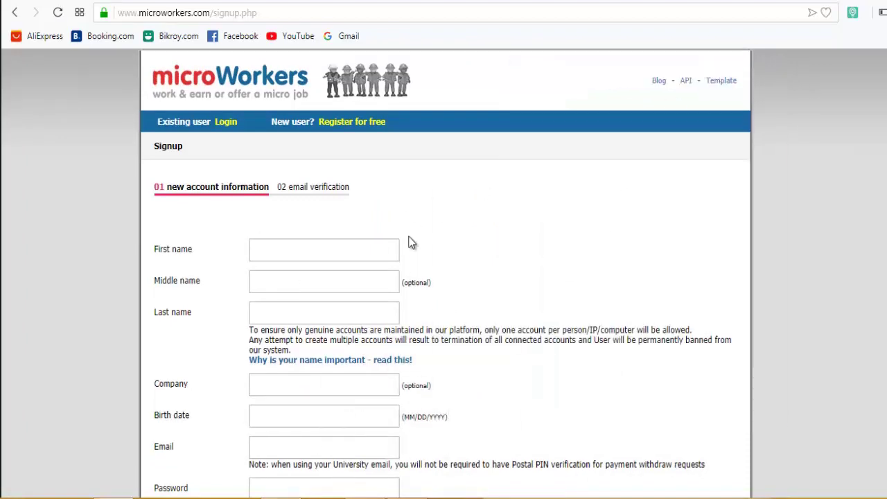
- Examine the signup form's fields, from the name and login details through the mailing address to the country of residence
scroll(410, 241, down, 4)
scroll(409, 242, up, 4)
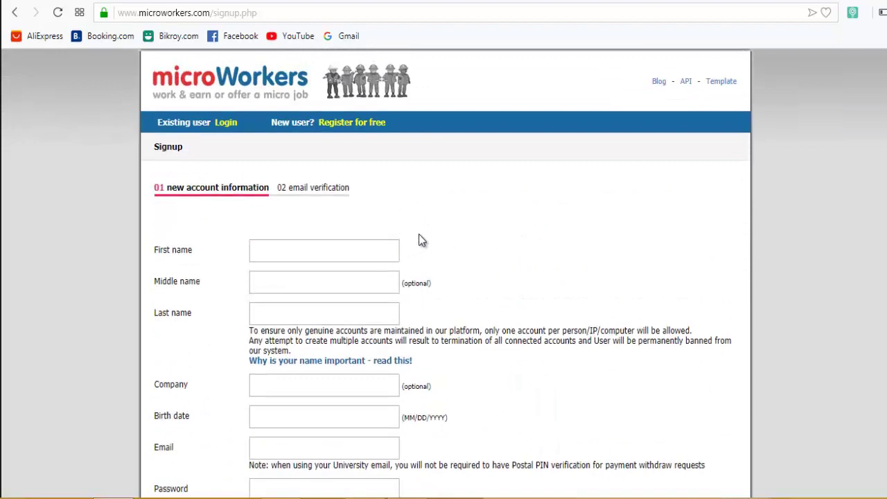
scroll(435, 234, down, 4)
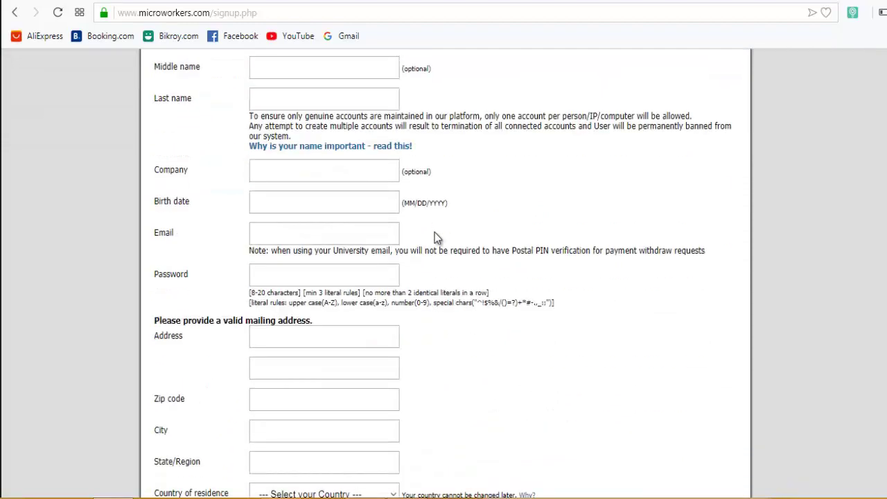
scroll(434, 232, up, 5)
scroll(434, 232, down, 3)
scroll(435, 232, up, 3)
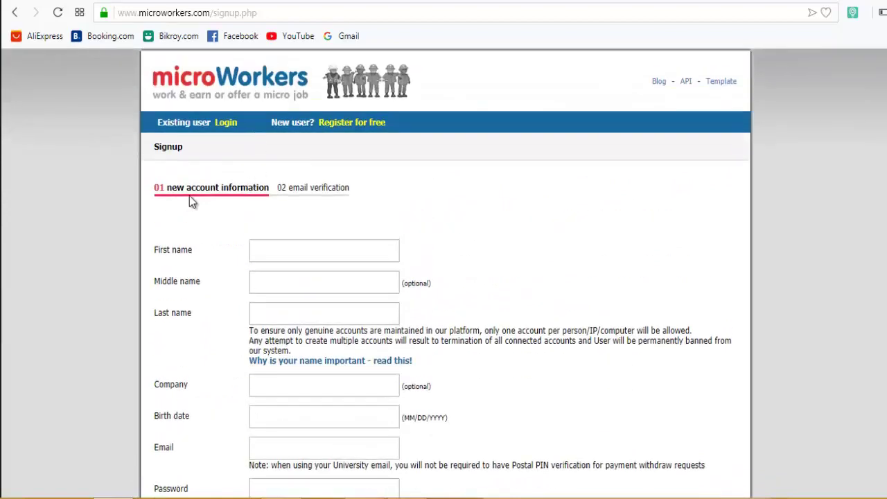
scroll(323, 166, down, 1)
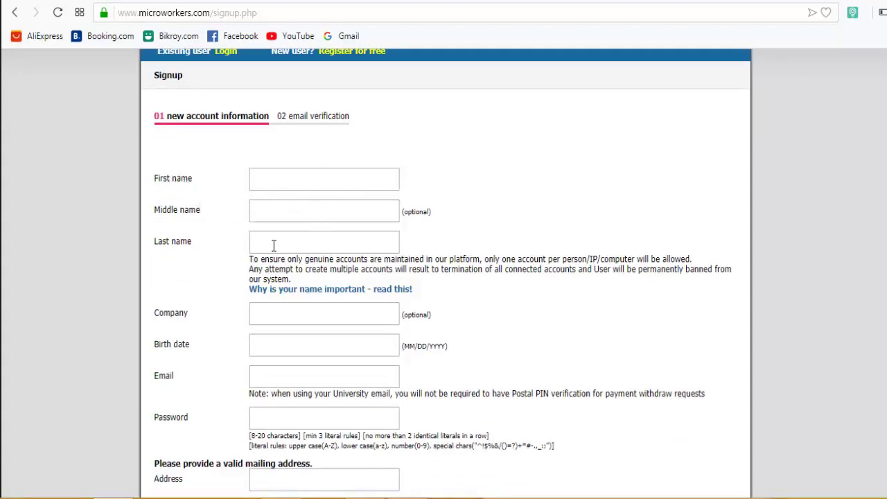
scroll(275, 347, down, 3)
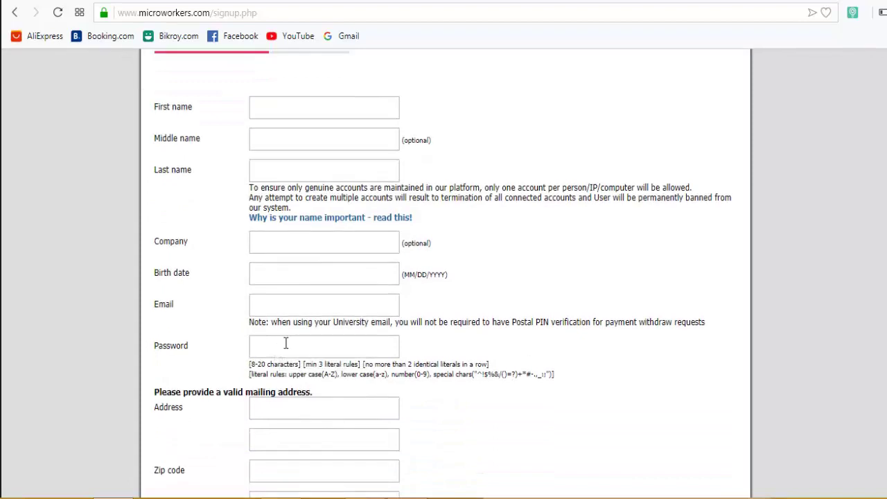
triple_click(223, 251)
click(311, 254)
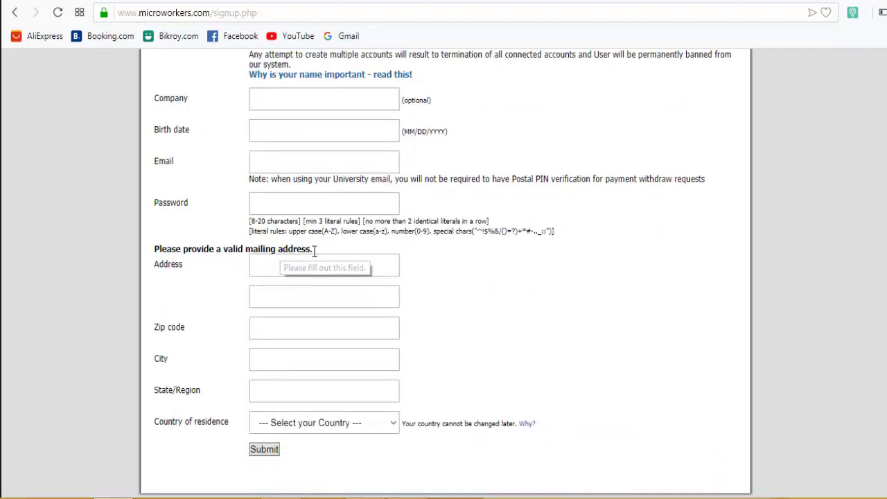
click(277, 264)
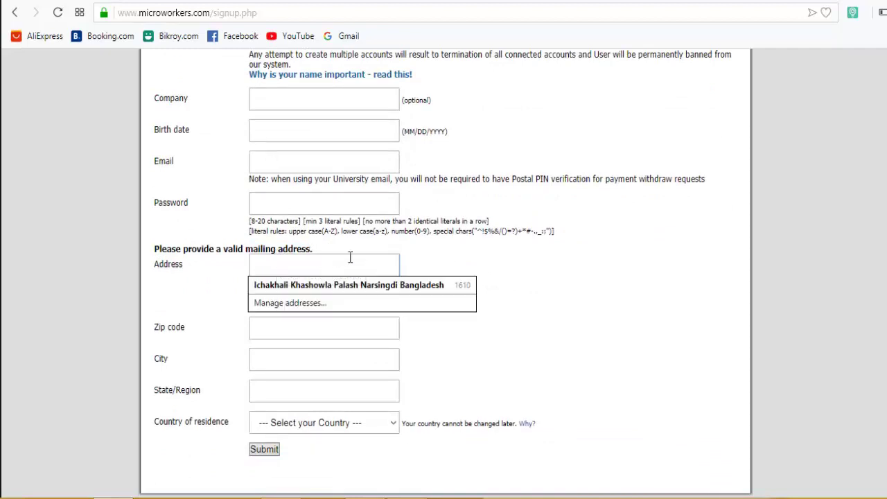
click(436, 267)
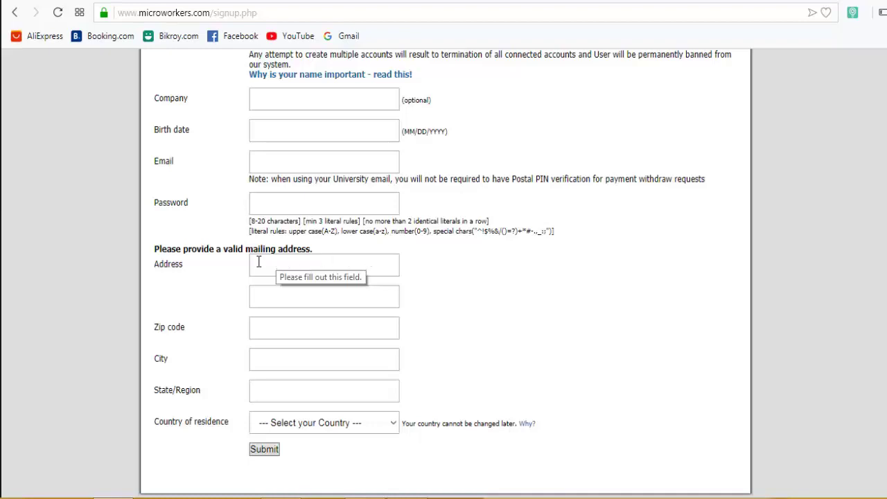
click(265, 293)
click(264, 265)
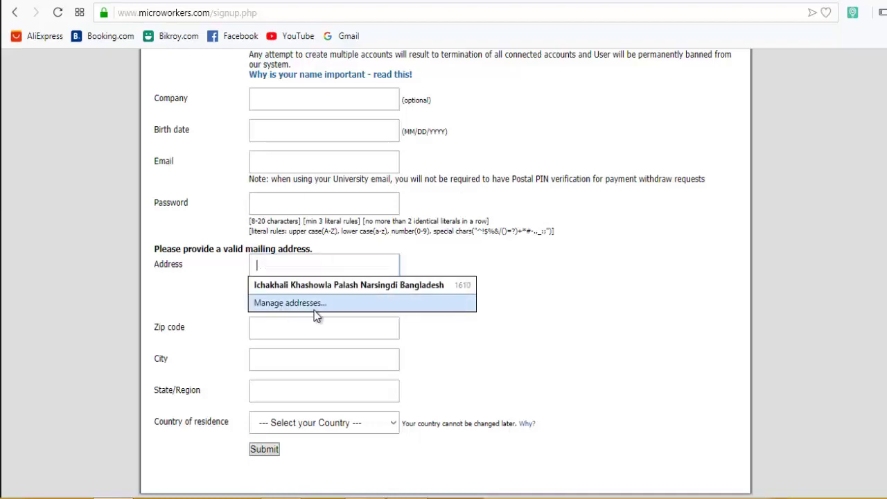
click(536, 318)
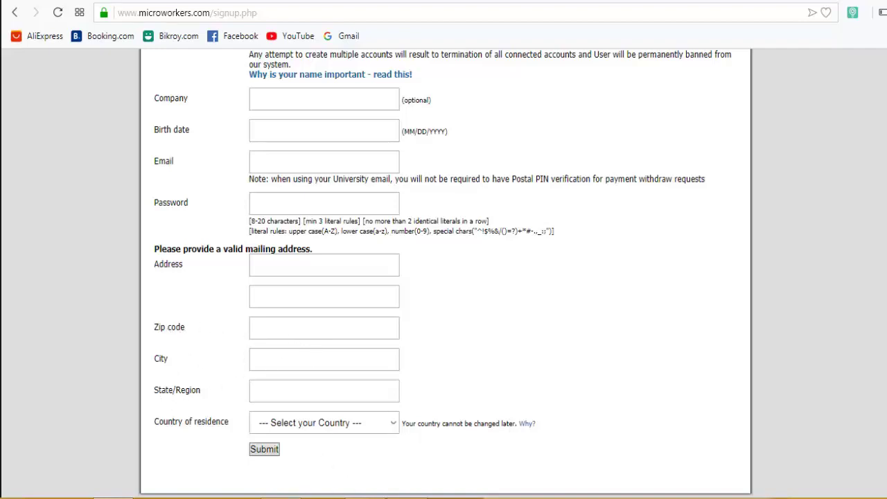
- Copy the applicant's full name from the Notepad notes into the First name field of the signup form
click(308, 494)
drag(569, 118, 512, 123)
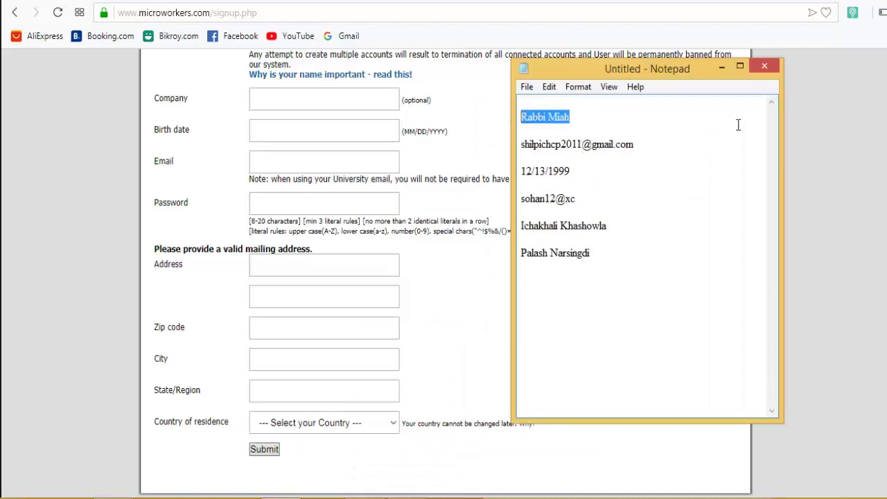
click(721, 67)
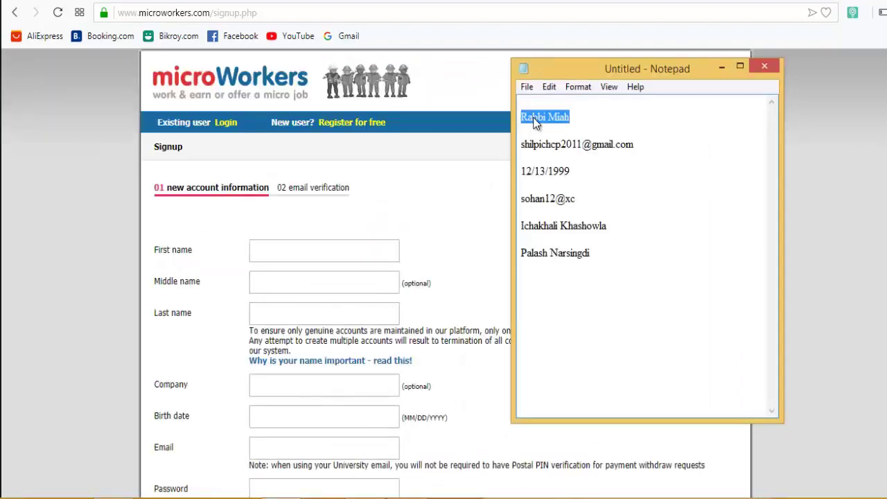
right_click(530, 117)
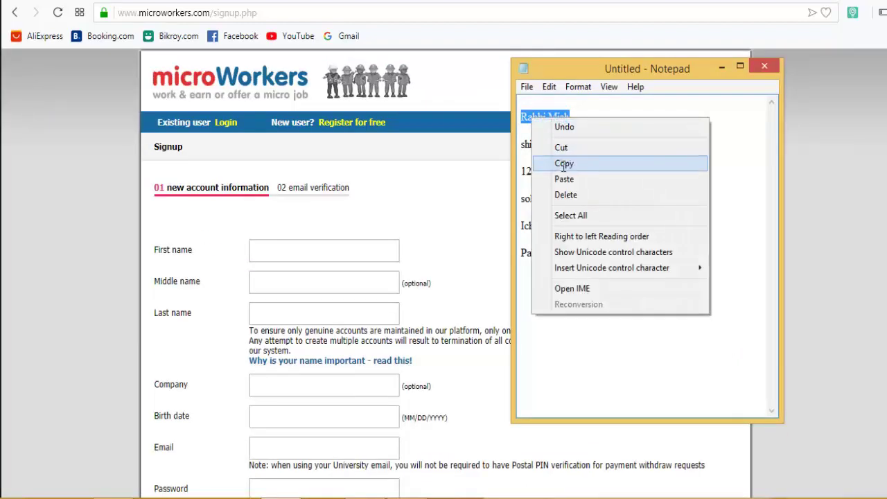
click(564, 163)
click(279, 254)
right_click(280, 254)
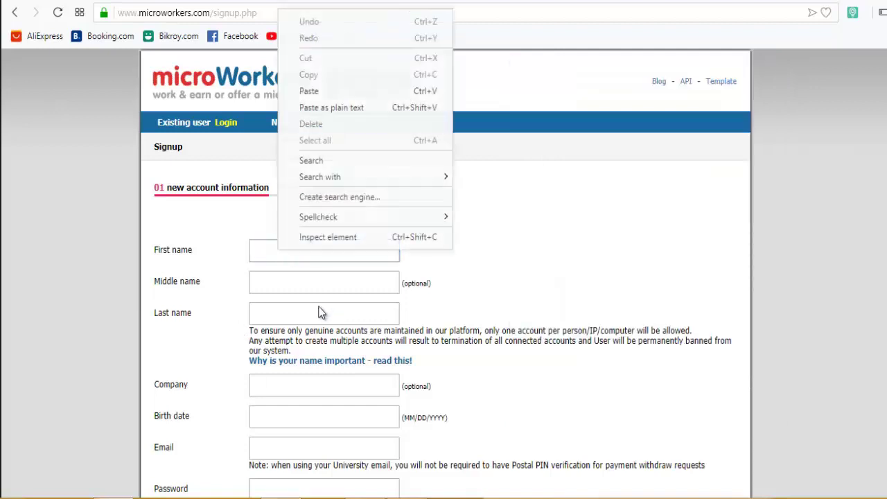
click(343, 91)
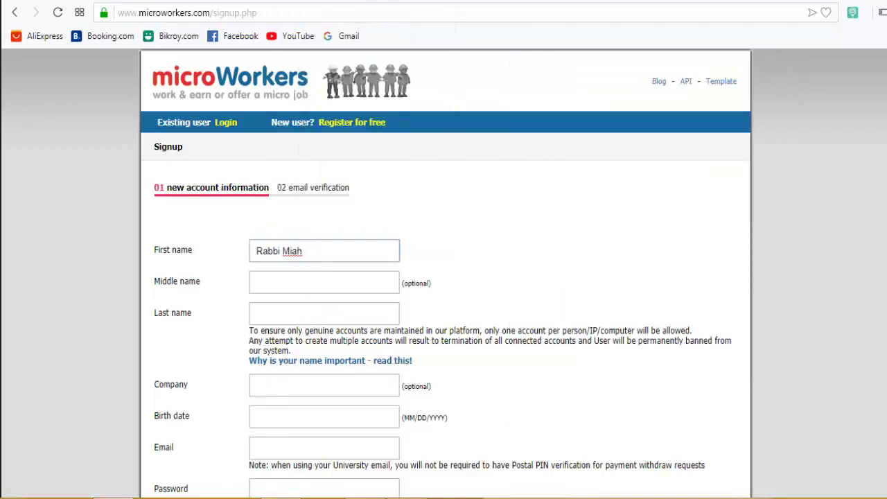
key(alt+Tab)
drag(636, 144, 528, 143)
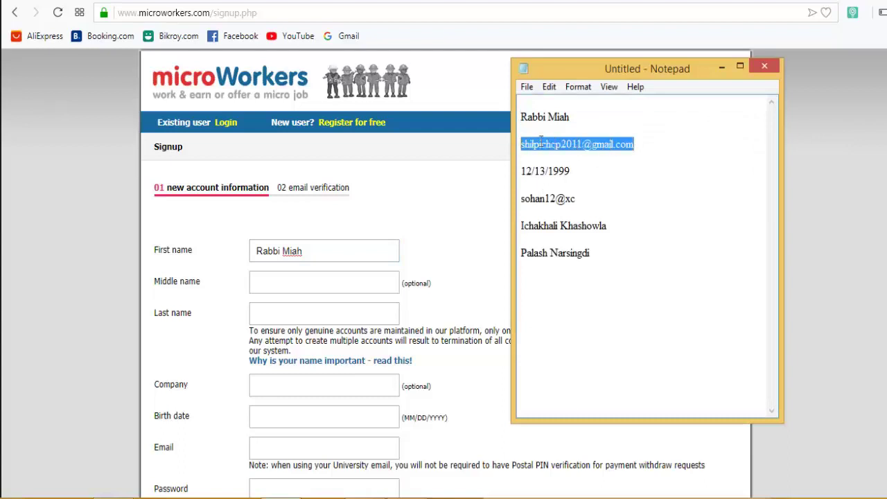
right_click(549, 144)
click(588, 187)
click(300, 273)
right_click(300, 273)
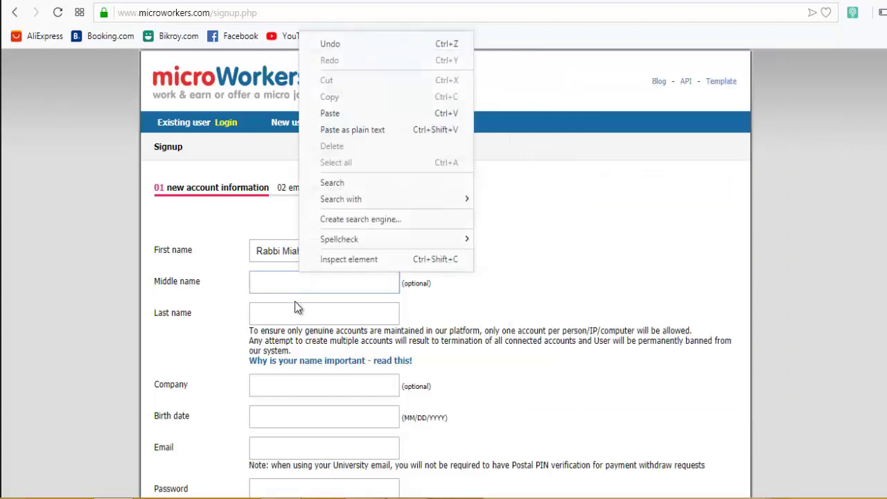
click(541, 205)
- Cut the surname out of the First name field and paste it into the Last name field
double_click(291, 250)
right_click(289, 251)
click(317, 336)
click(282, 379)
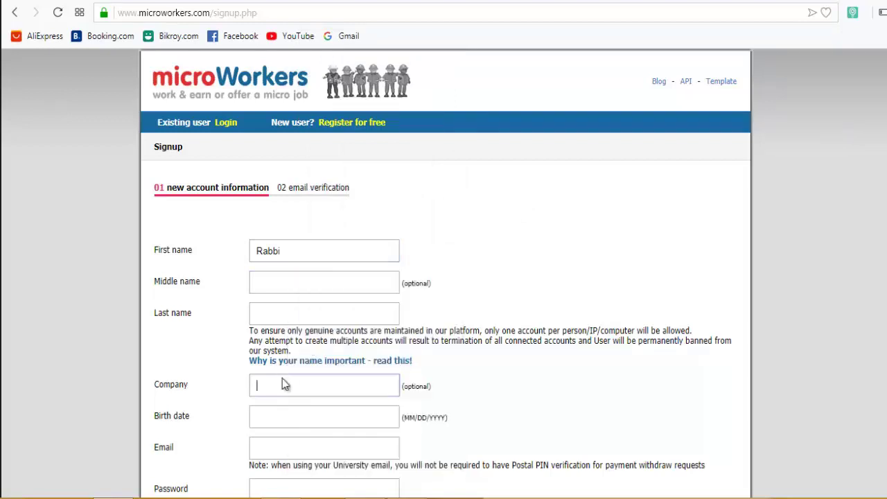
click(280, 282)
click(276, 309)
right_click(276, 309)
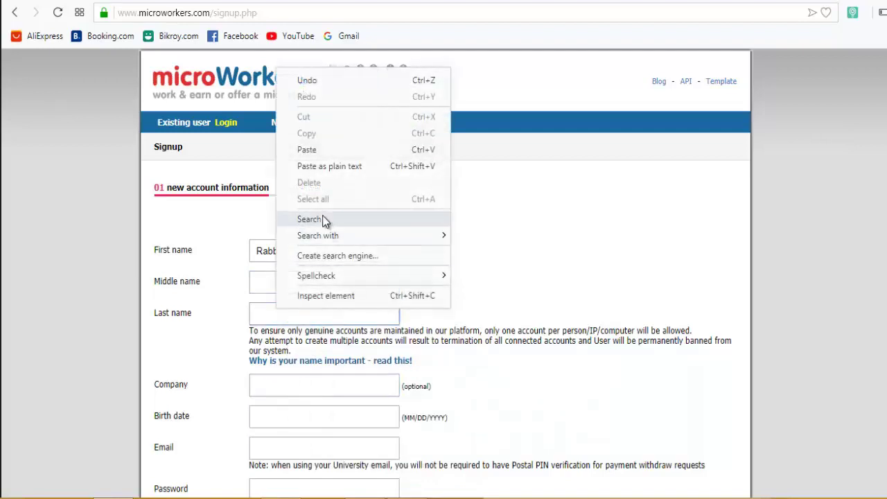
click(311, 149)
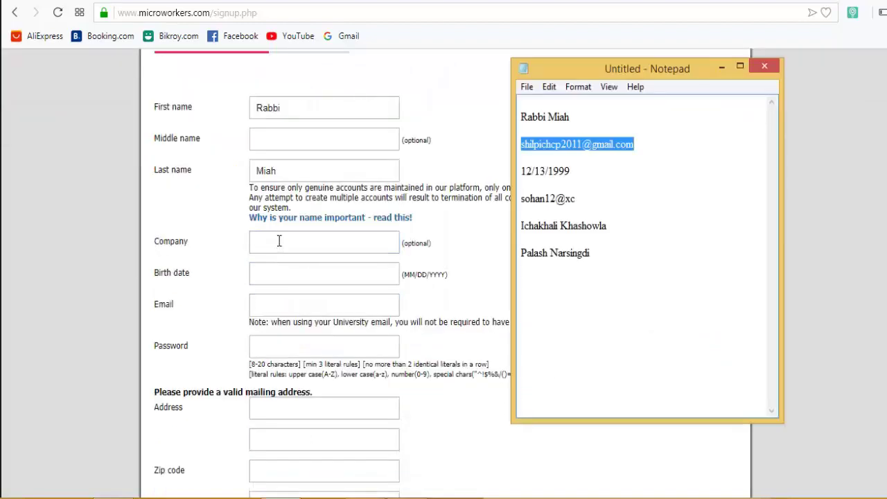
- Copy the e-mail address from the Notepad notes into the signup form's Email field
click(279, 240)
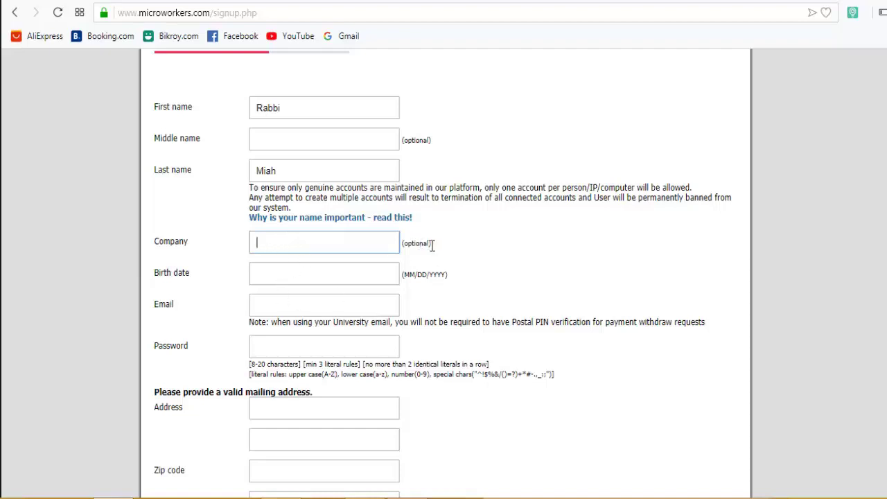
click(277, 497)
right_click(589, 144)
click(620, 187)
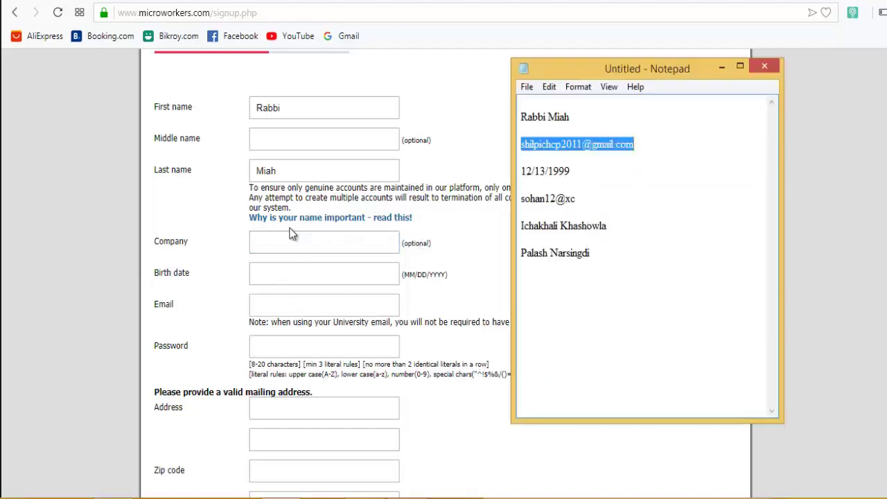
click(274, 305)
right_click(274, 303)
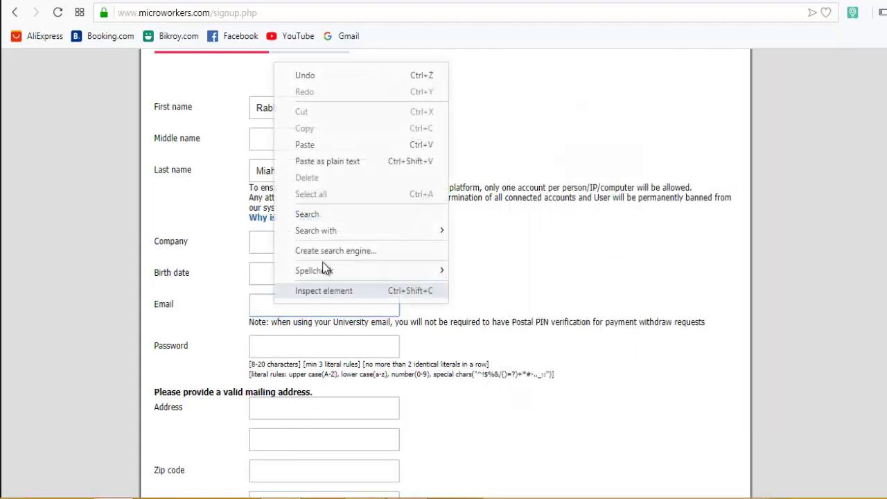
click(305, 144)
- Copy the date of birth from the Notepad notes into the signup form's Birth date field
click(252, 273)
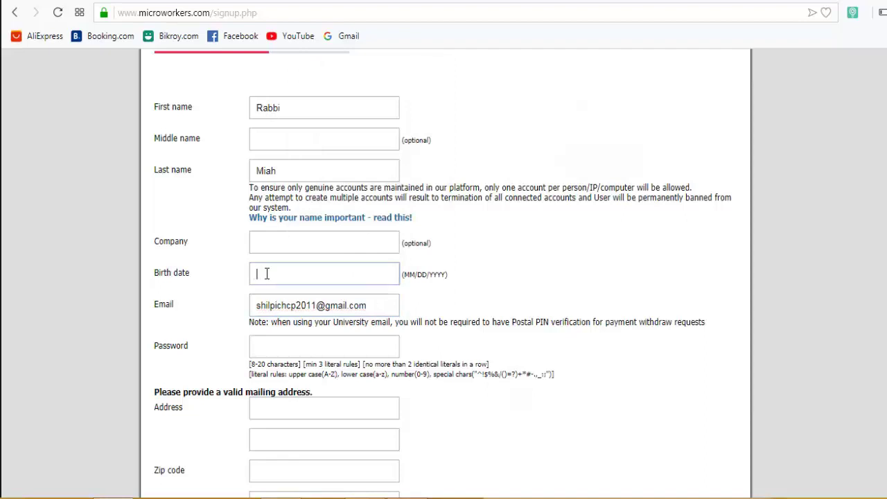
key(alt+Tab)
drag(587, 173, 527, 172)
right_click(532, 169)
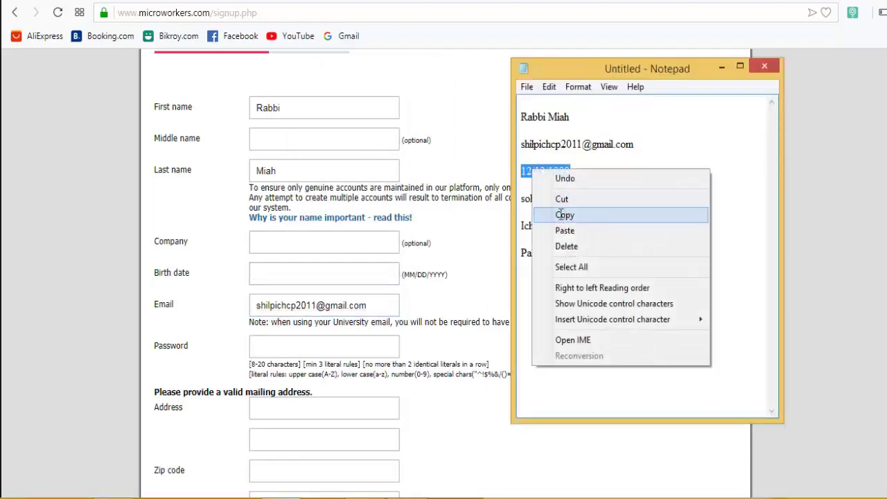
click(564, 215)
click(274, 268)
right_click(273, 266)
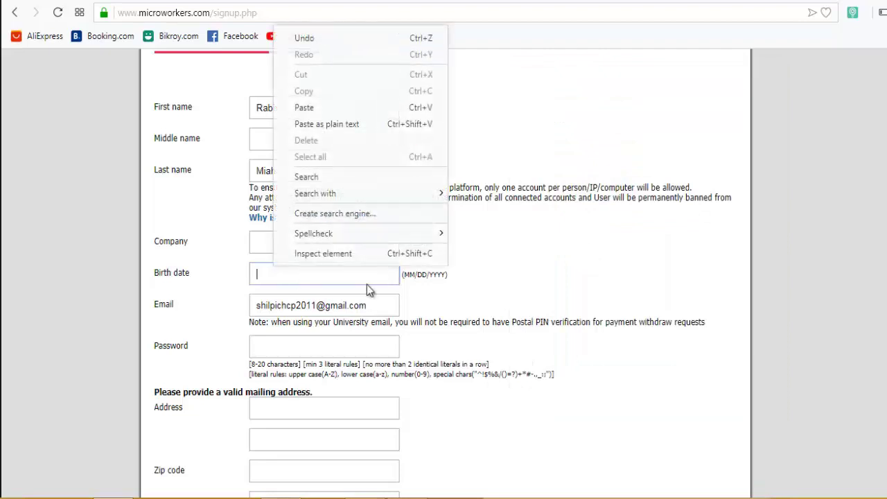
click(312, 107)
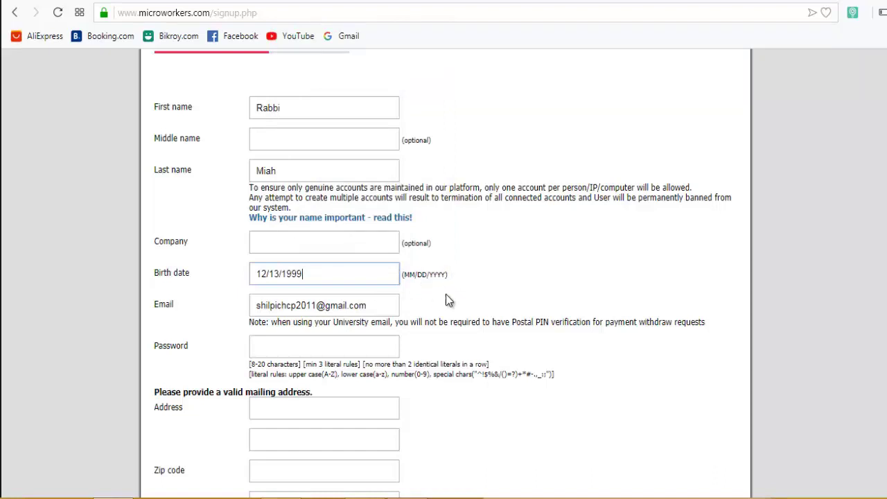
- Paste the account password into the signup form's Password field
click(280, 348)
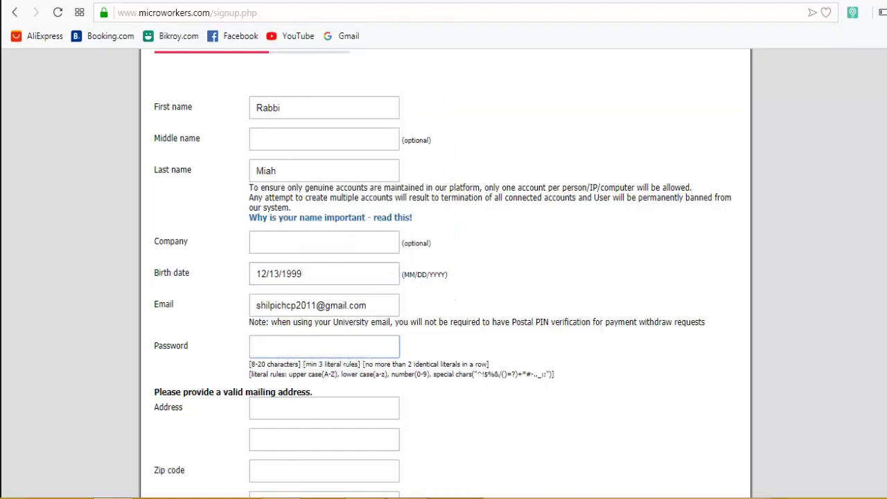
right_click(283, 348)
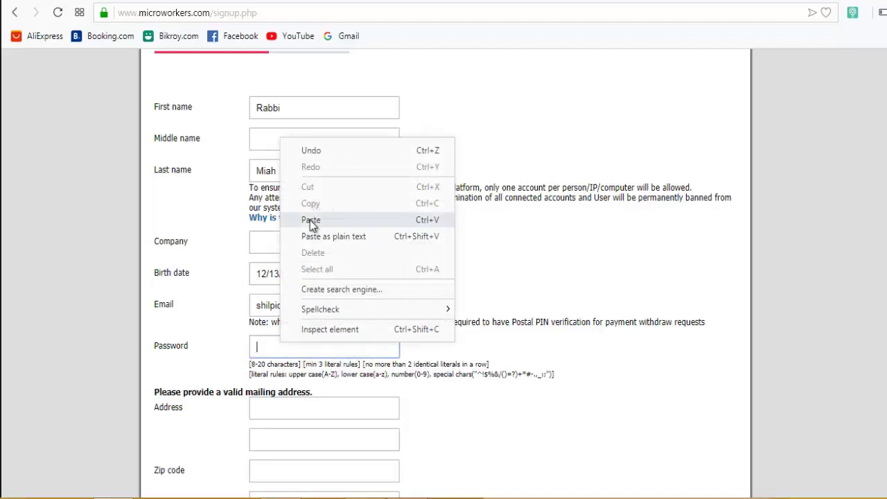
click(332, 219)
scroll(420, 319, down, 2)
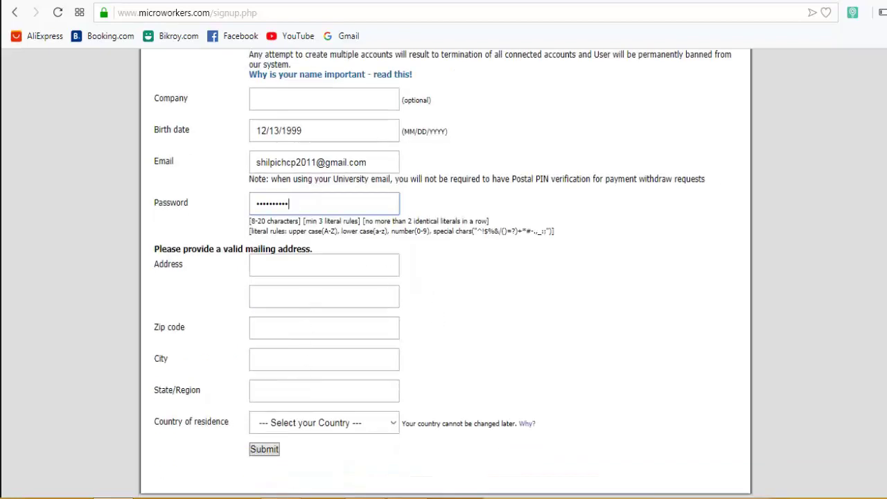
- Copy the first address line from the Notepad notes into the signup form's first Address field
click(300, 493)
drag(608, 223, 508, 225)
right_click(540, 221)
click(573, 267)
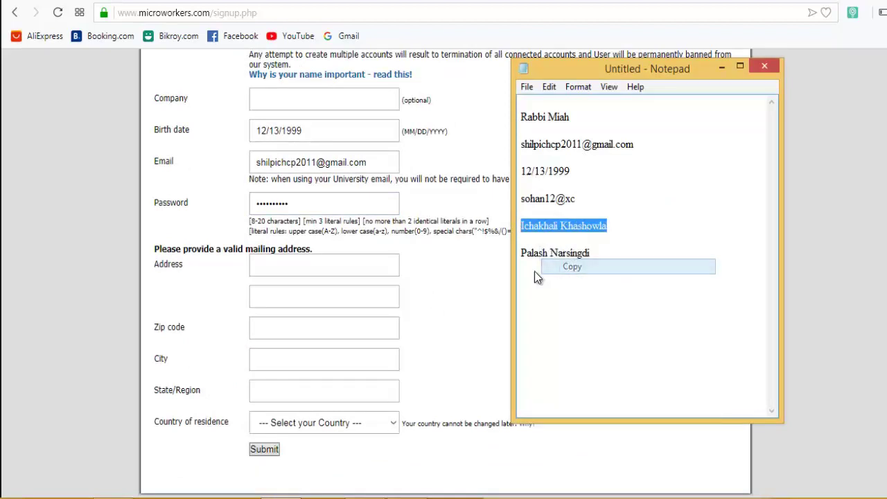
click(279, 270)
right_click(284, 270)
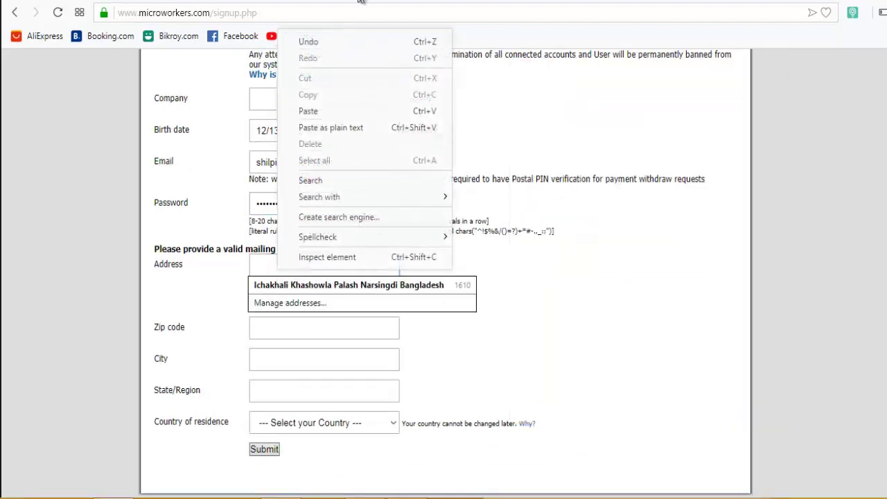
click(325, 113)
click(526, 376)
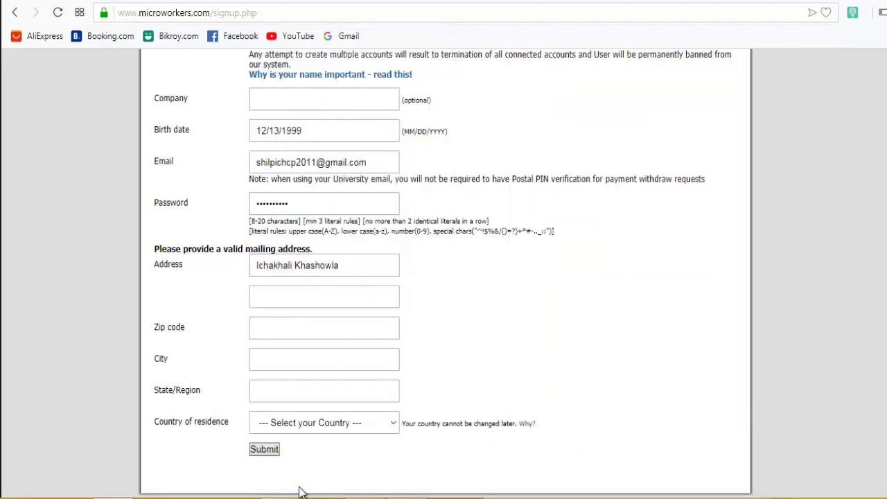
- Copy the second address line from the Notepad notes into the second Address field and append the country name
key(alt+Tab)
drag(591, 254, 521, 255)
right_click(544, 250)
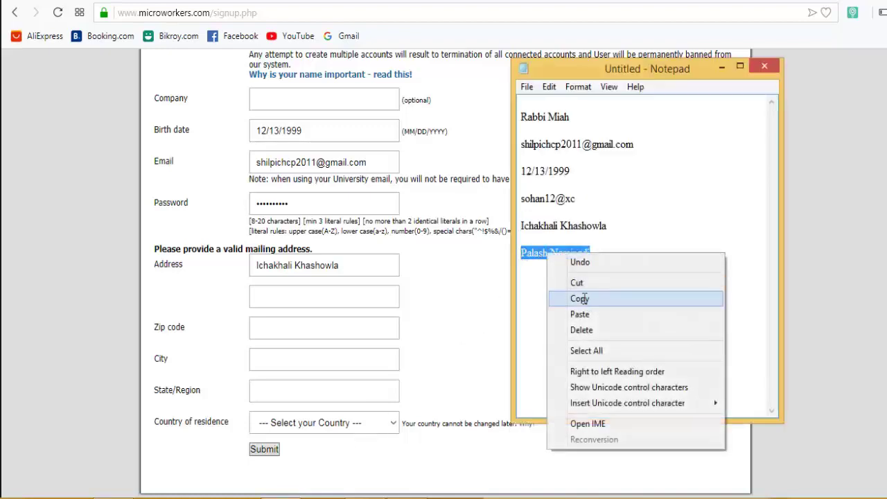
click(580, 298)
click(273, 291)
right_click(291, 291)
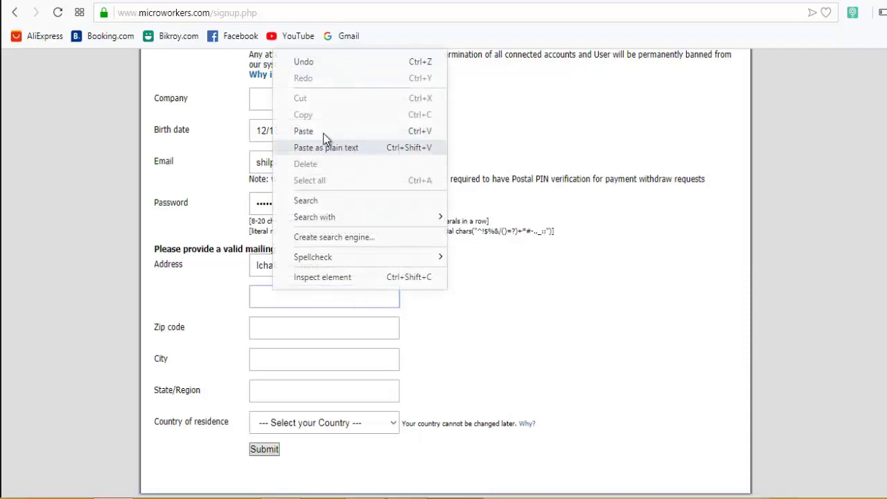
click(366, 127)
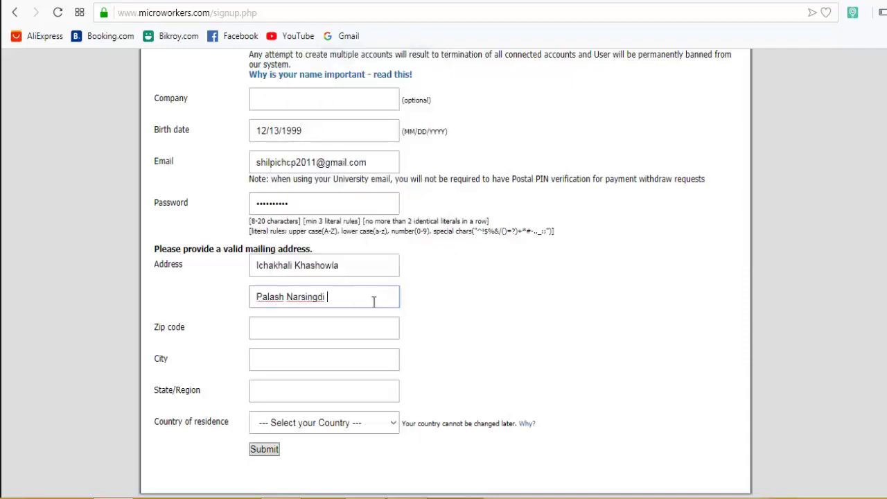
text(Bangladesh)
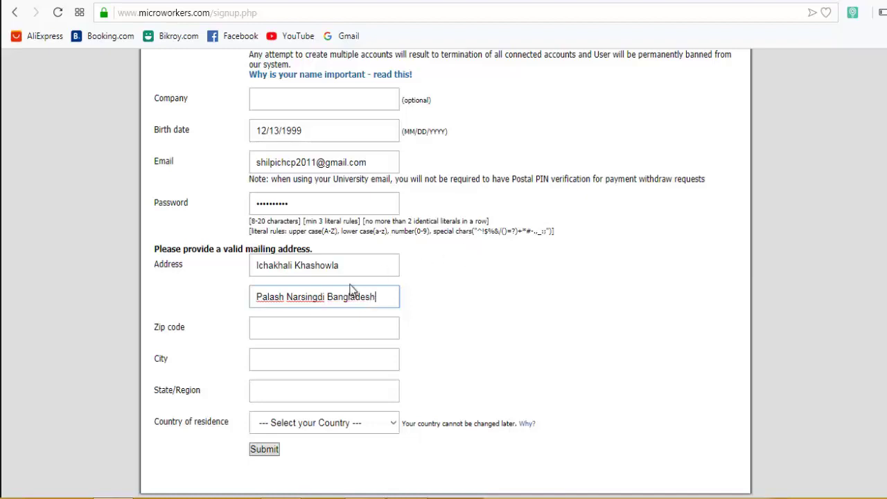
- Fill in the zip code, city, state and country from the saved address suggestion and submit the signup form
click(275, 329)
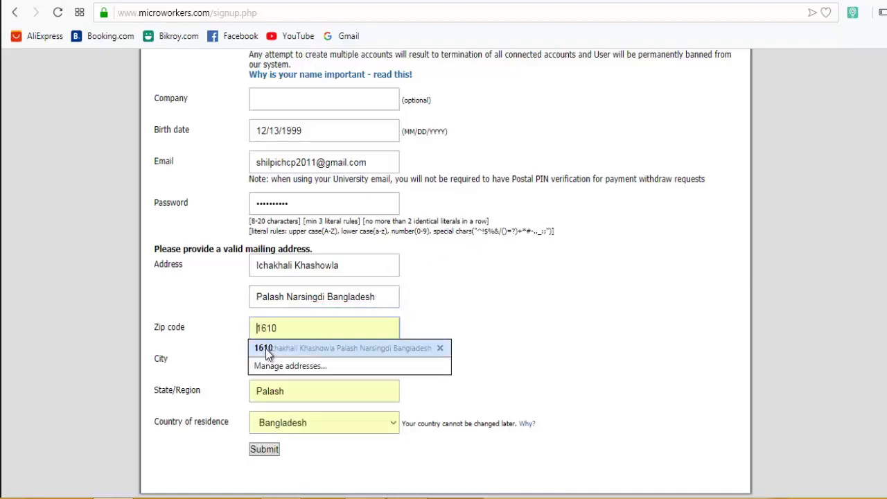
click(263, 348)
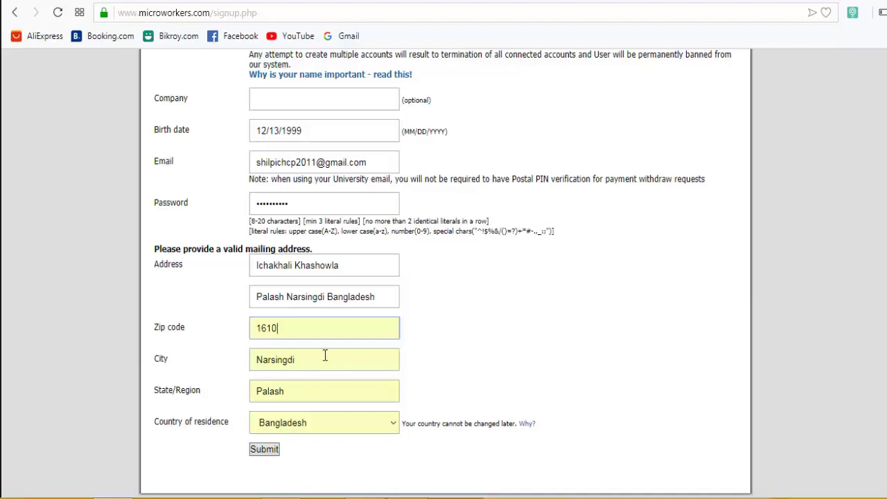
click(265, 450)
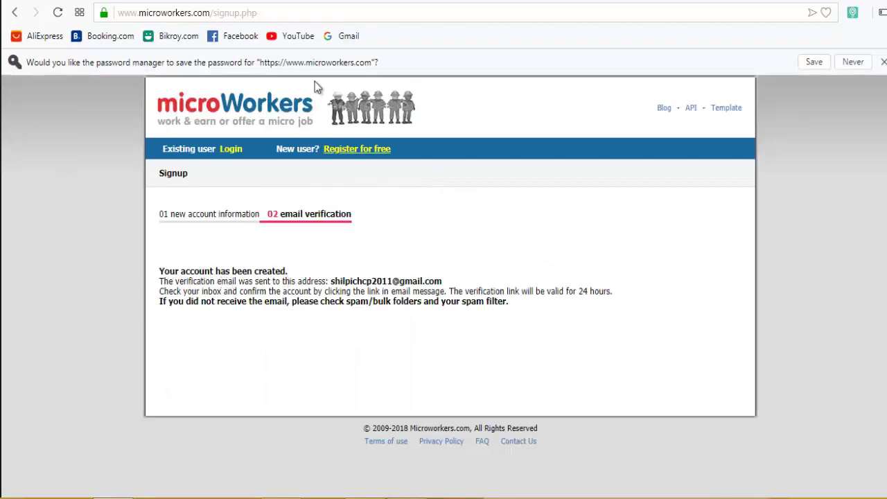
- Switch to Gmail, refresh the inbox, and open the confirmation link in the "Welcome to Microworkers!" e-mail
click(207, 1)
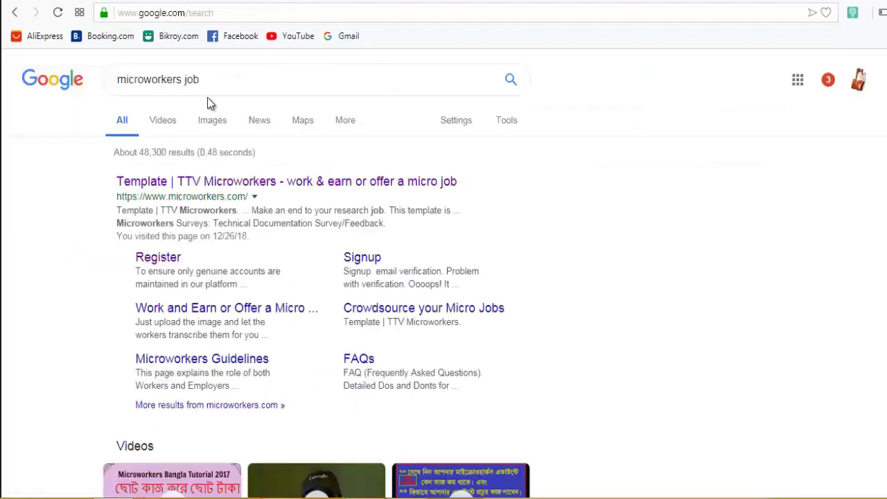
click(76, 2)
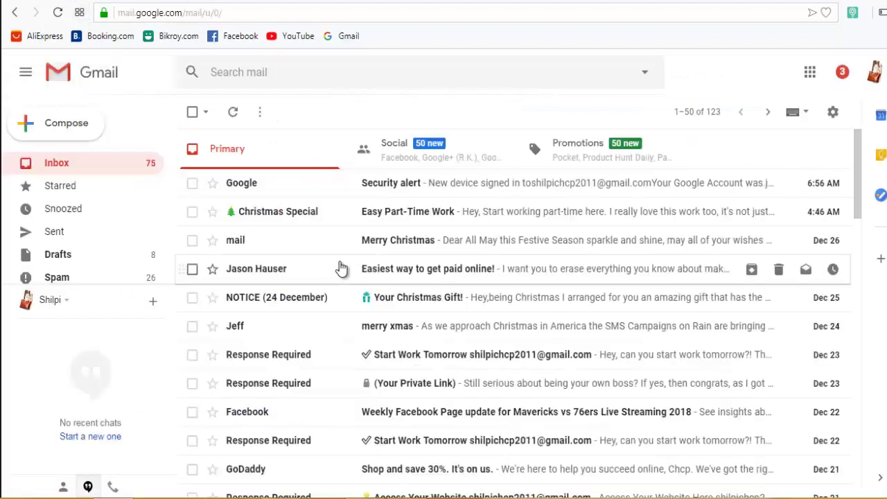
click(59, 13)
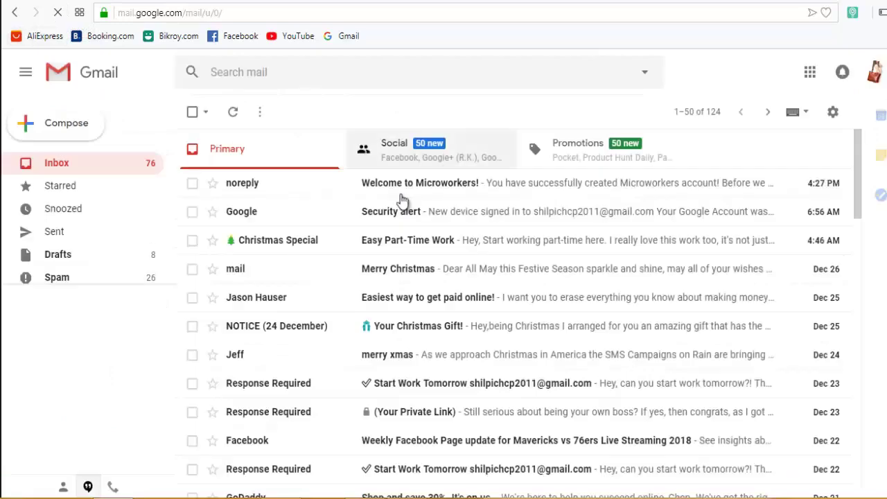
click(438, 185)
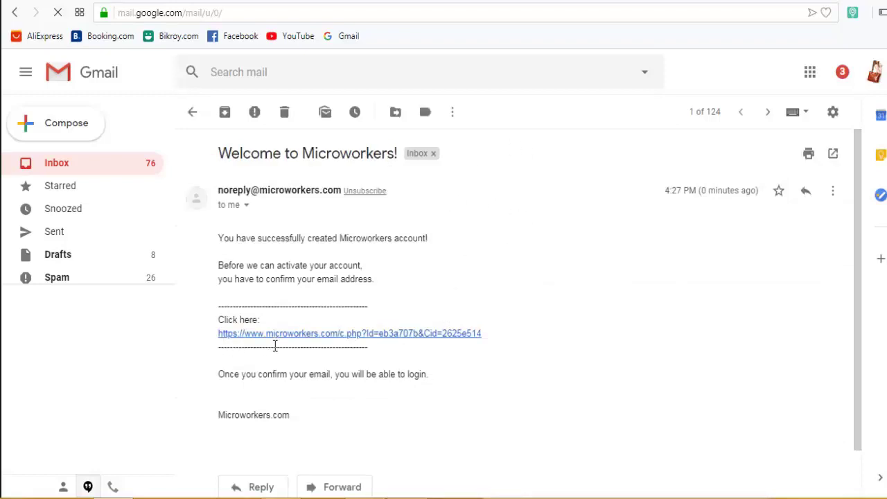
right_click(337, 338)
click(392, 196)
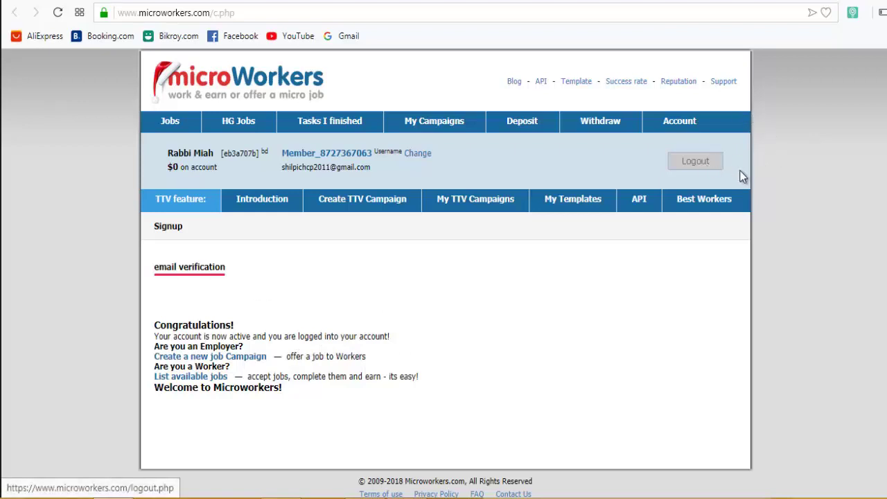
- Log out of Microworkers and copy the e-mail address from the Notepad notes into the login form's Email field
click(695, 162)
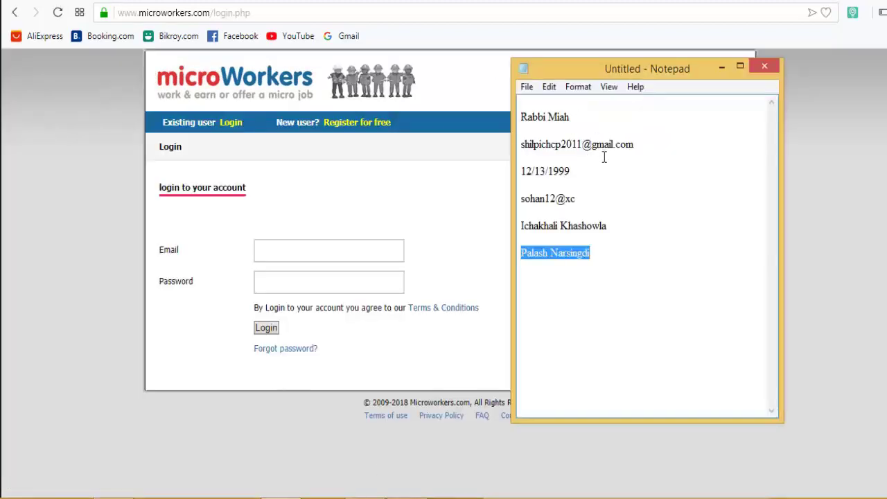
drag(635, 145, 525, 151)
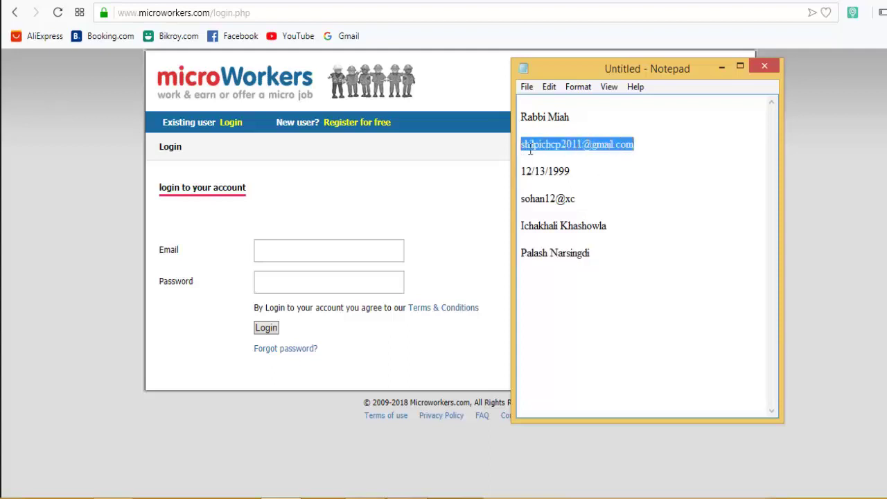
right_click(548, 140)
click(584, 184)
click(295, 239)
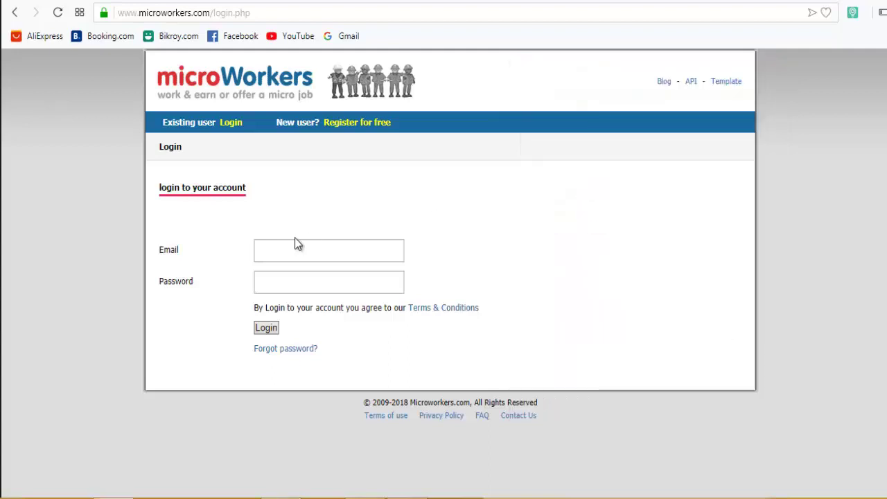
click(295, 243)
right_click(291, 246)
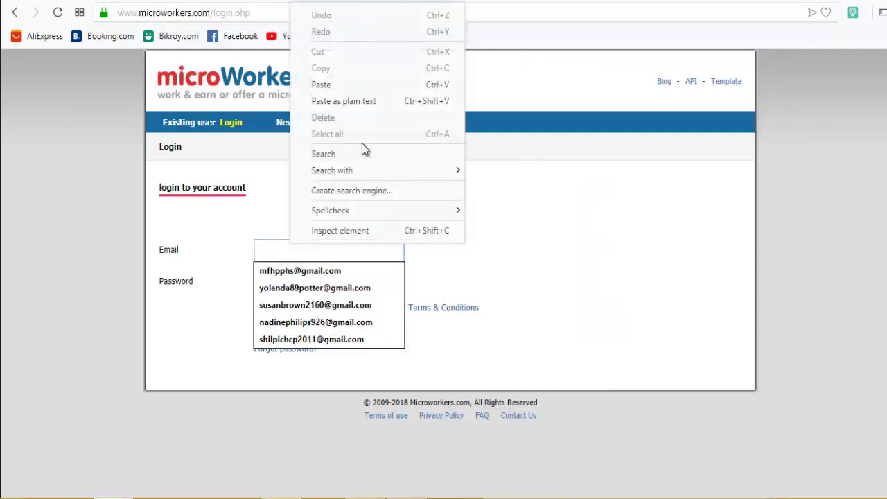
click(320, 84)
- Copy the account password from the Notepad notes into the login form's Password field and log in
click(315, 286)
key(alt+Tab)
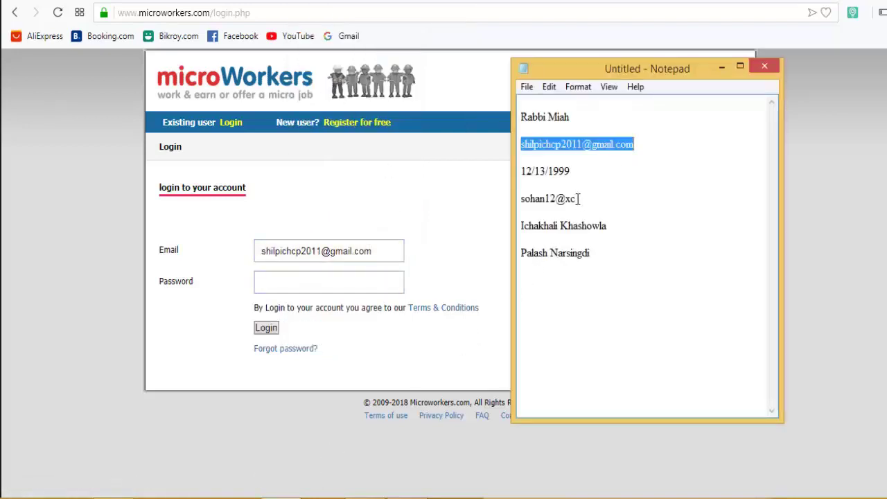
drag(578, 198, 519, 199)
right_click(532, 197)
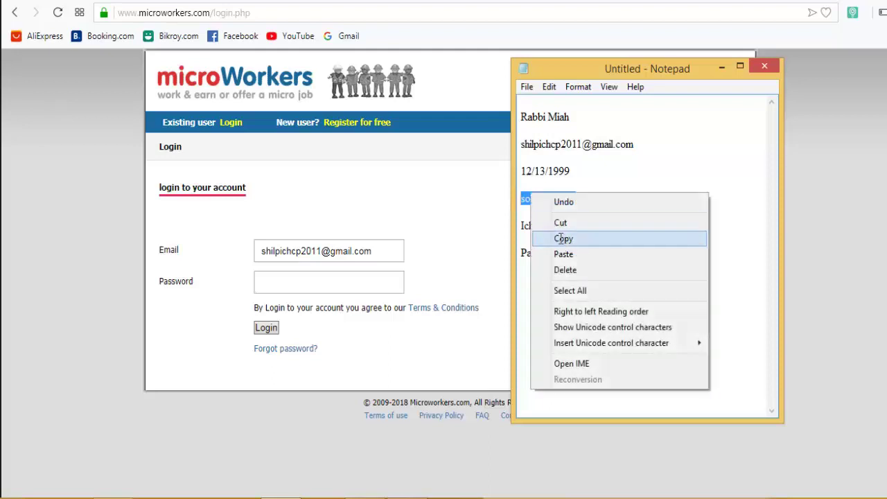
click(561, 238)
click(295, 275)
right_click(295, 275)
click(321, 356)
click(267, 330)
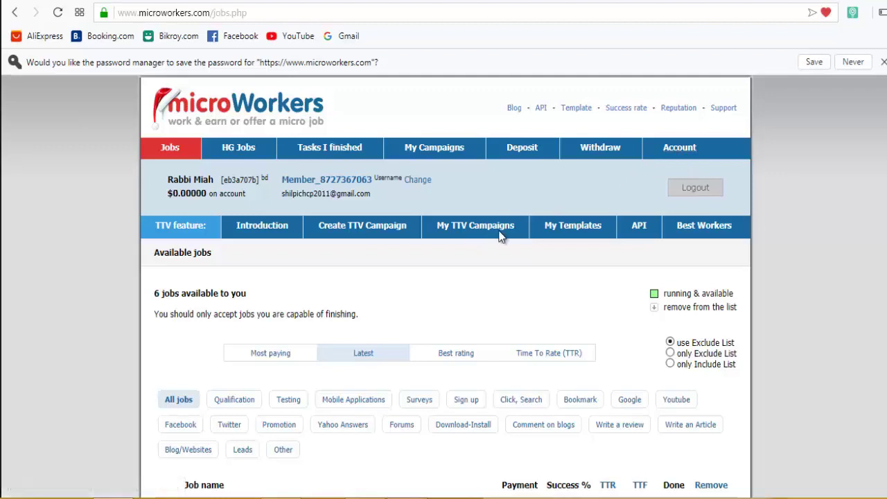
- Open the "Web: Sign up" job from the available jobs and go to the form for modifying the phone number
scroll(550, 221, down, 2)
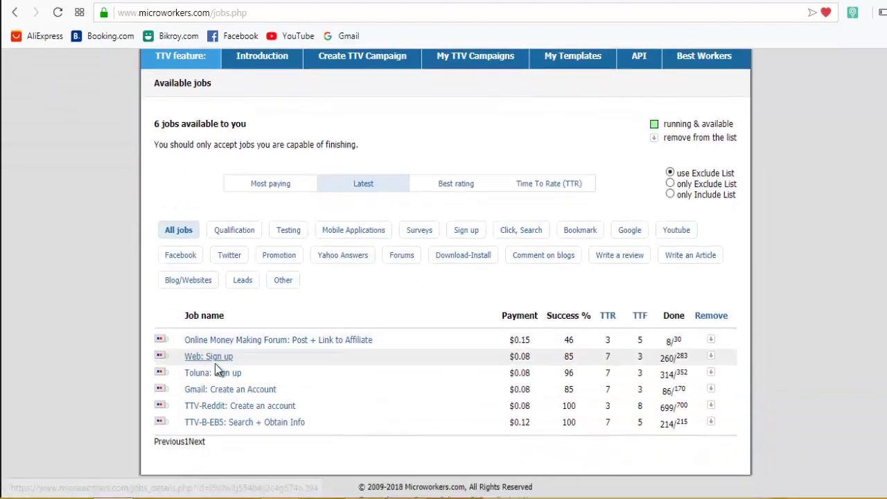
click(205, 357)
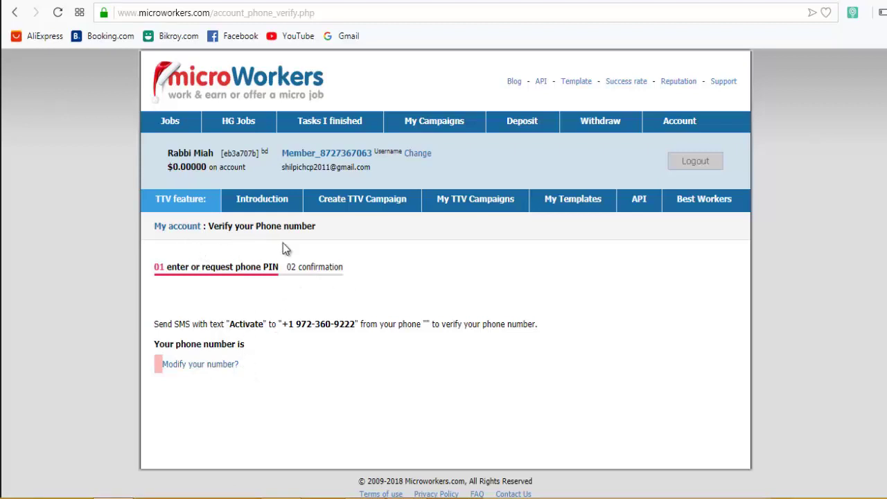
click(206, 365)
scroll(326, 362, down, 1)
click(194, 377)
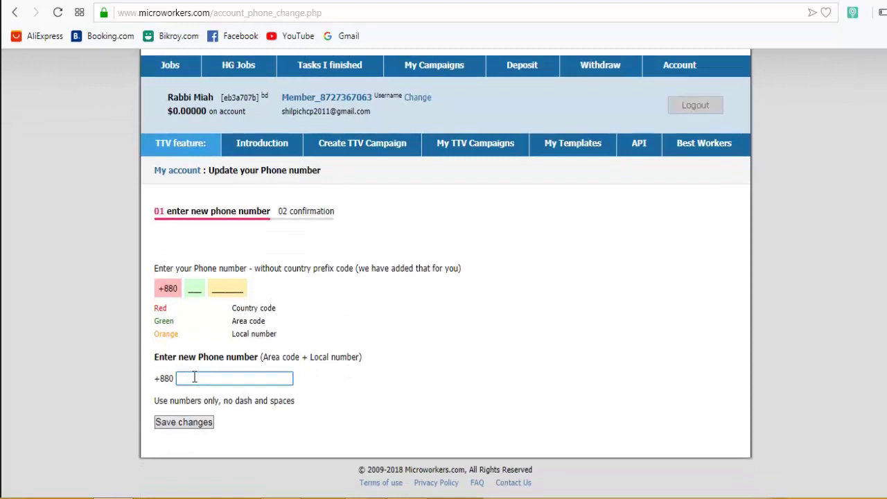
- Return to the phone verification page and examine the "Activate" SMS text and the number it must be sent to
click(20, 14)
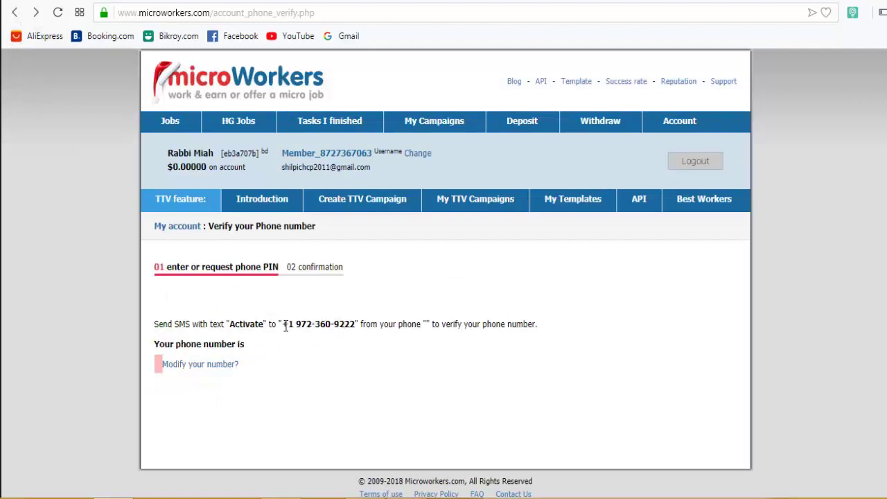
drag(264, 326, 232, 328)
click(277, 340)
drag(264, 327, 229, 323)
click(333, 347)
drag(357, 324, 285, 321)
click(329, 341)
- Open the account page and review the contact details, including the phone number entry
click(680, 121)
scroll(387, 338, down, 2)
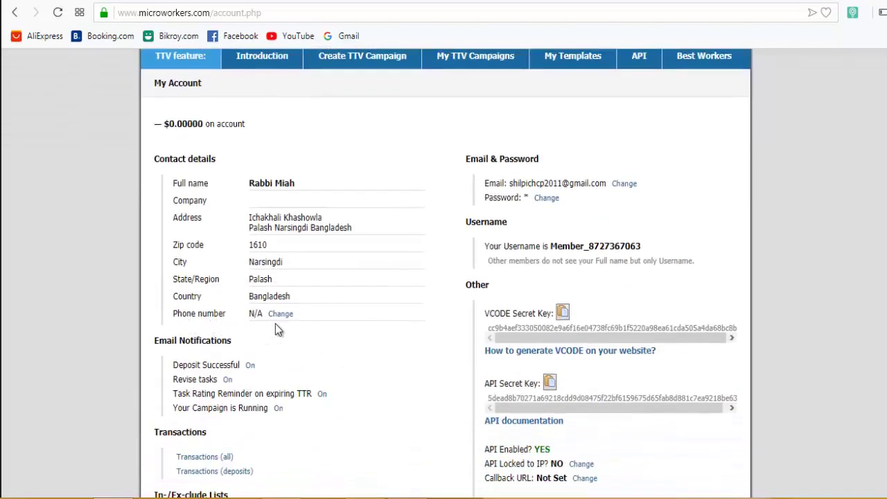
scroll(318, 387, up, 1)
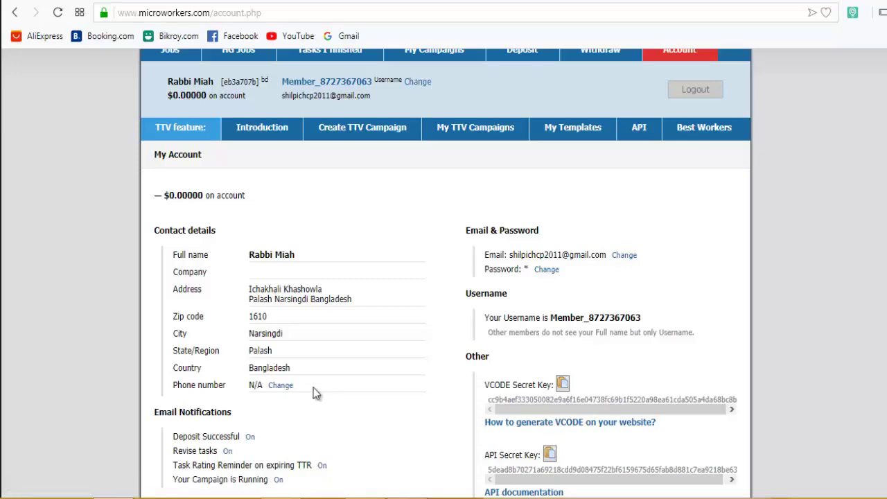
scroll(319, 386, down, 1)
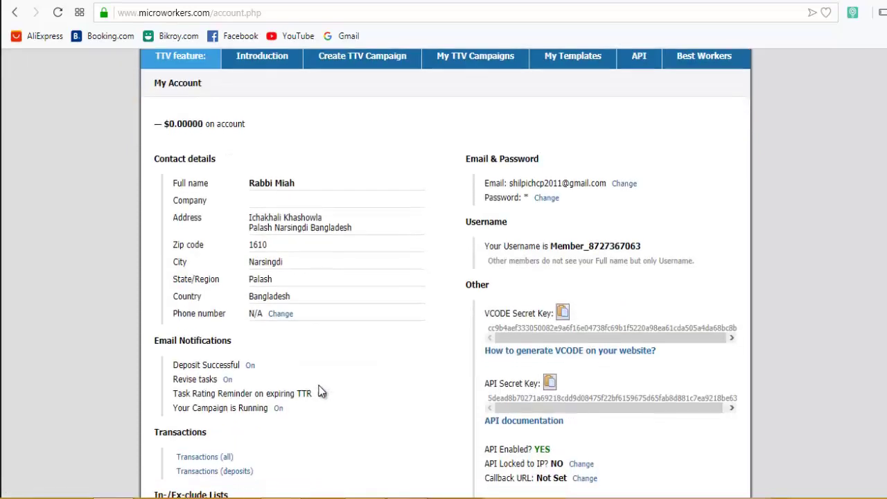
scroll(320, 337, up, 2)
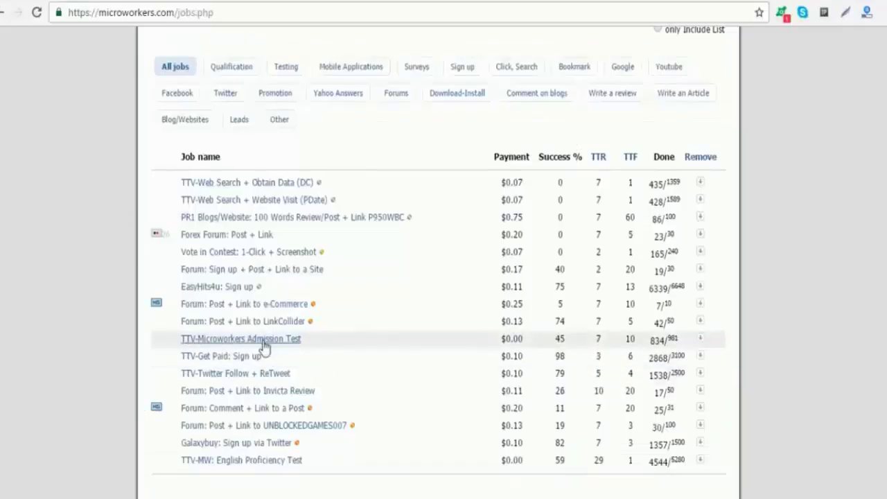
- Open the "TTV-Microworkers Admission Test" job from the jobs list and accept and start it
click(264, 346)
scroll(263, 342, down, 2)
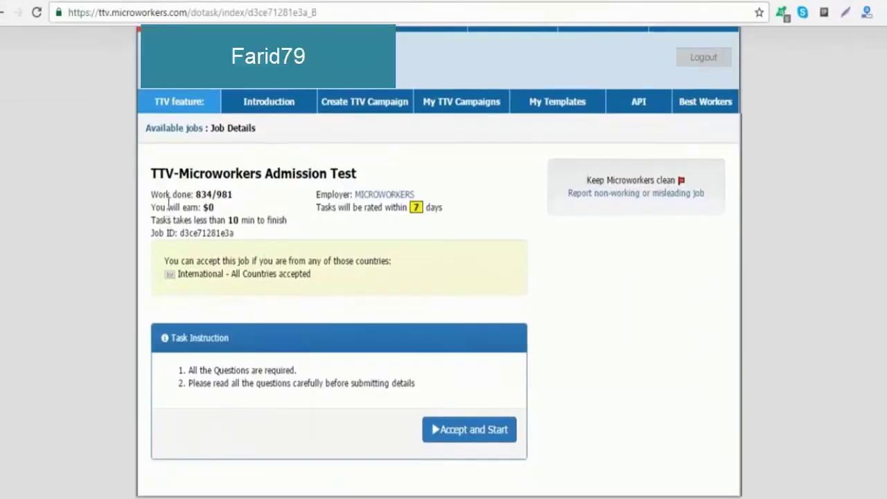
click(471, 430)
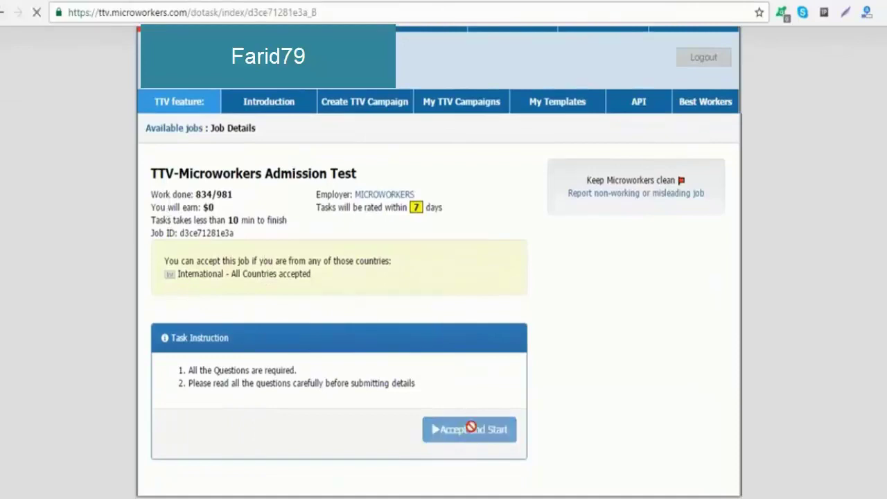
- Read through the exam instructions and pre-test data, and proceed to the pre-test questions
scroll(238, 283, down, 5)
scroll(201, 189, up, 5)
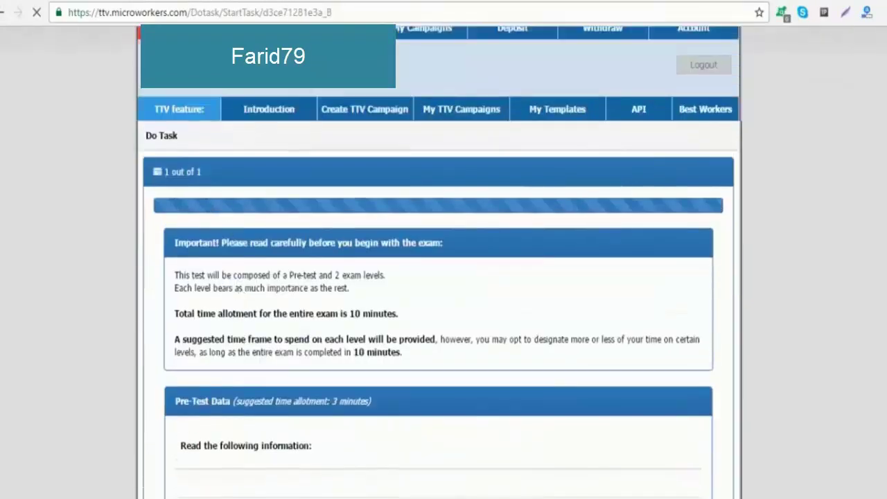
scroll(285, 118, down, 6)
scroll(388, 261, down, 2)
scroll(415, 275, down, 1)
scroll(421, 291, down, 15)
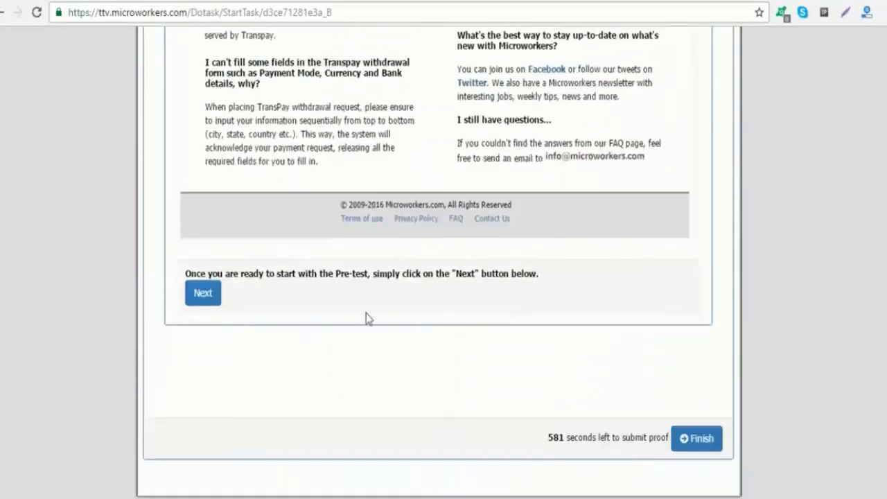
click(203, 293)
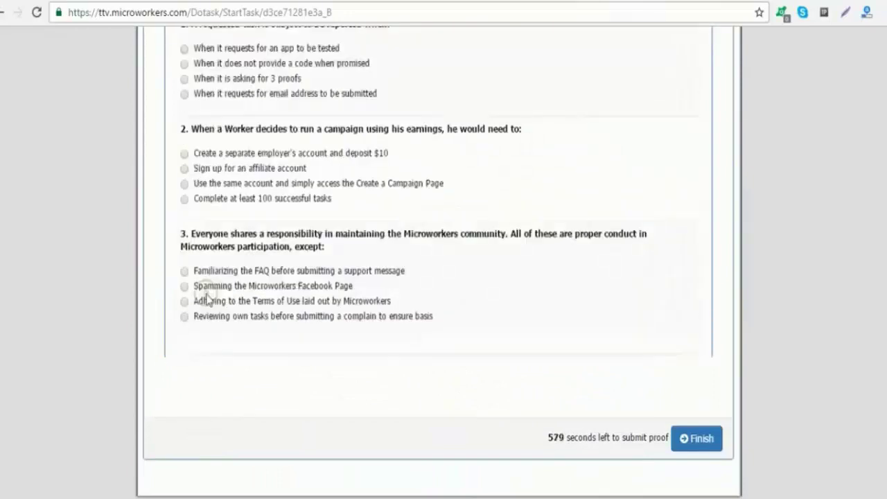
- Answer the pre-test with app testing requests, using the same account for campaigns, and reviewing own tasks, and proceed to Level 1
scroll(205, 278, up, 3)
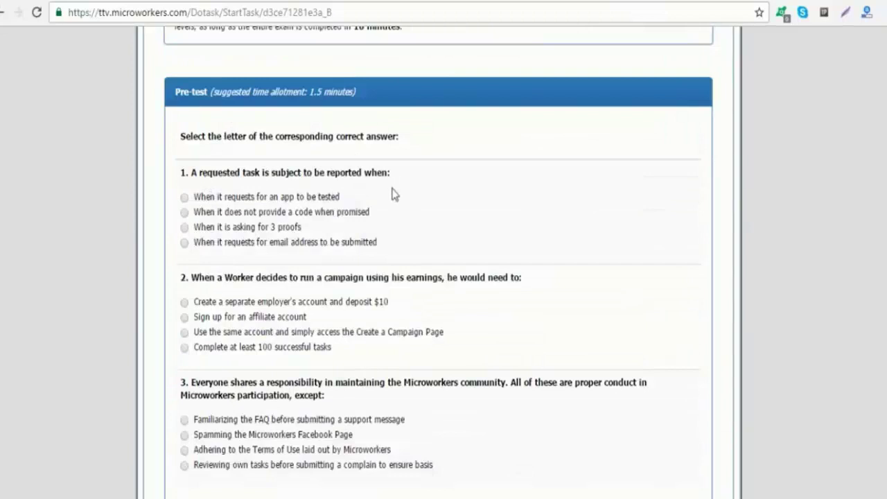
click(254, 198)
scroll(311, 226, down, 1)
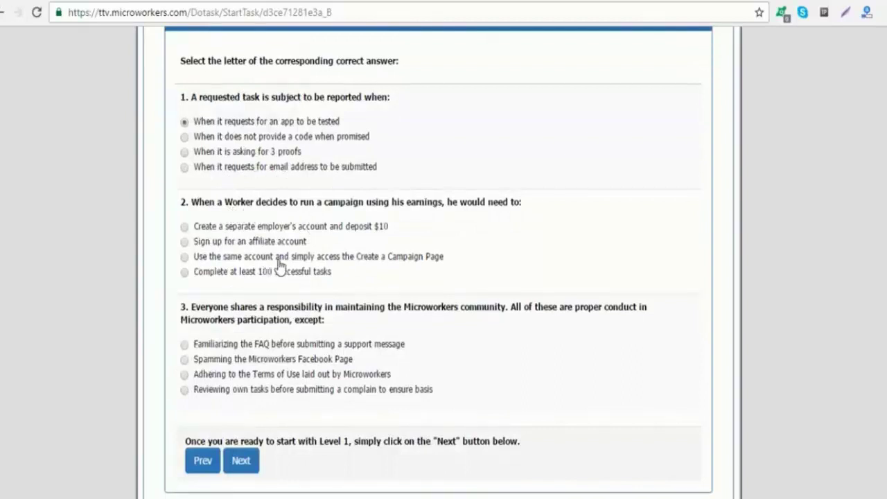
click(348, 258)
scroll(247, 271, down, 2)
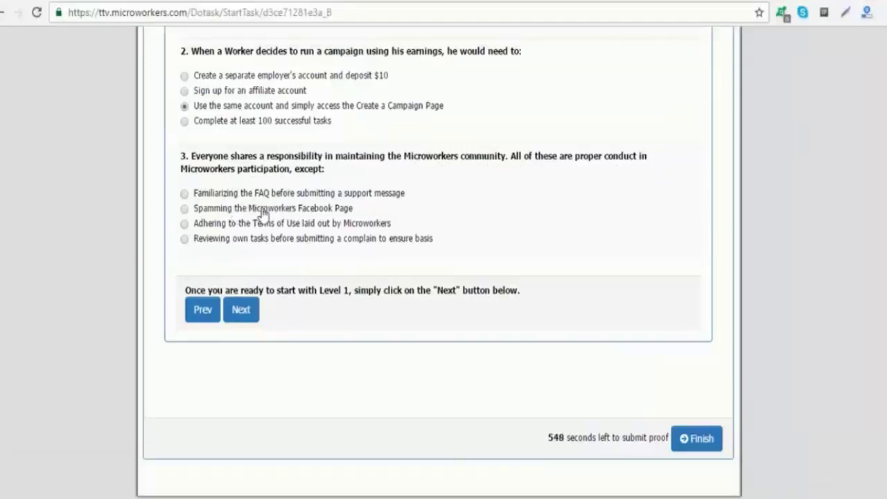
click(277, 238)
click(252, 315)
- Answer the Level 1 questions with "reiterate", "taken down" and "disinterested...impartial", and proceed to Level 2
scroll(251, 318, down, 2)
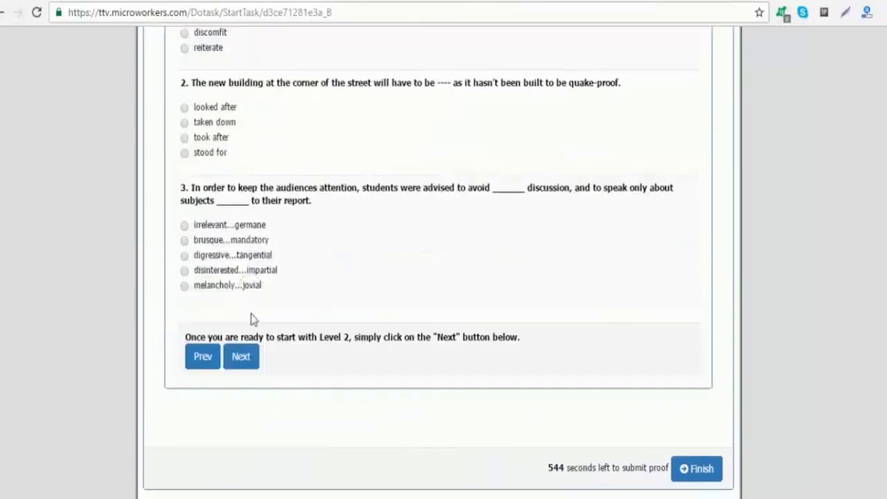
scroll(252, 318, up, 3)
drag(179, 168, 415, 172)
click(320, 220)
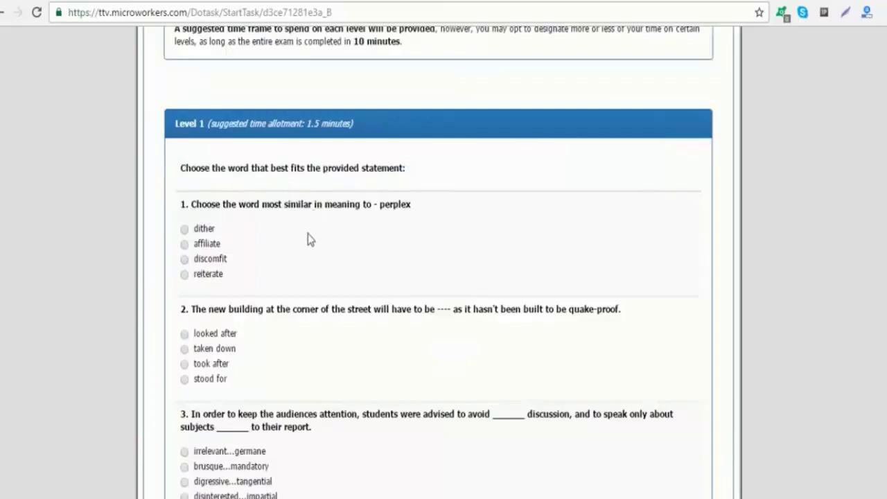
scroll(242, 218, down, 1)
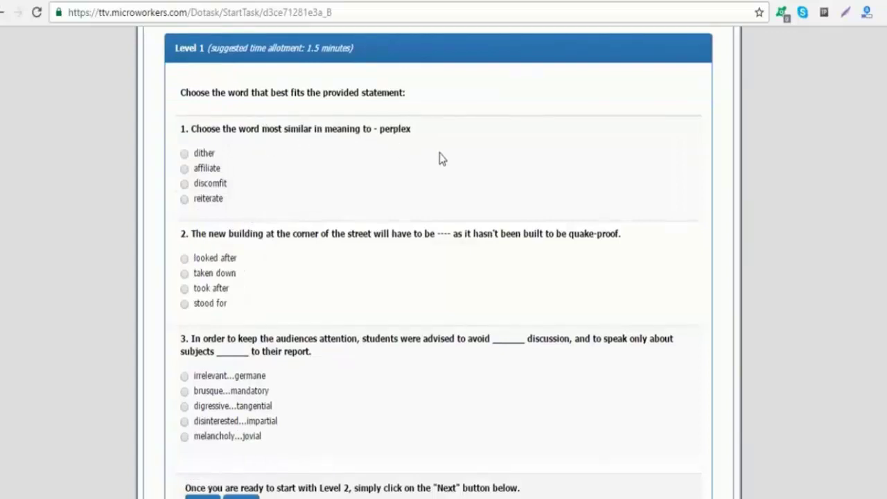
click(211, 204)
scroll(287, 175, down, 1)
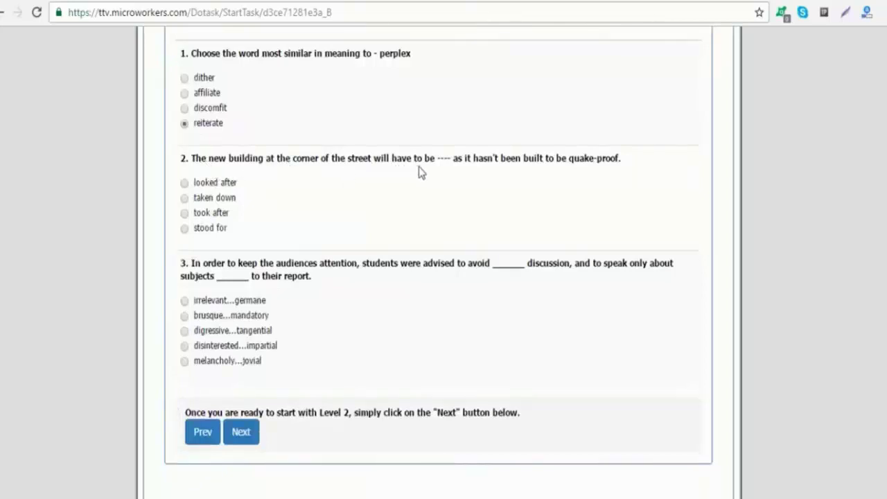
click(222, 198)
scroll(402, 207, down, 1)
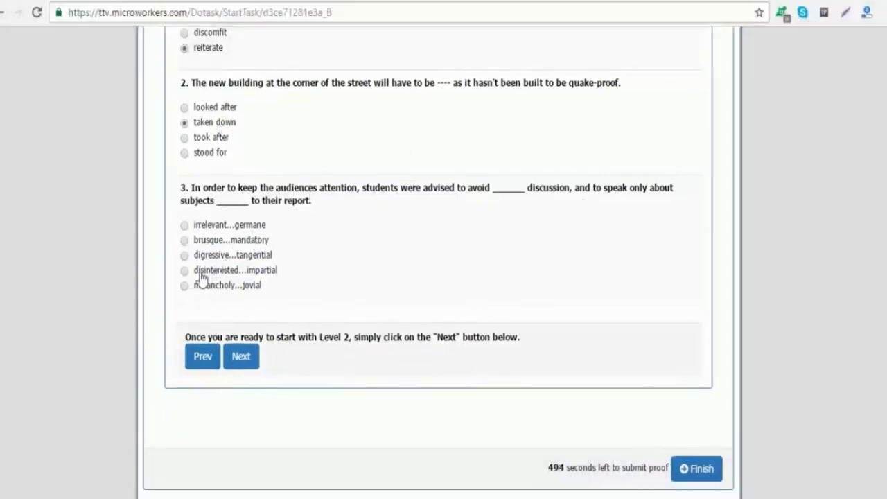
click(261, 276)
click(242, 365)
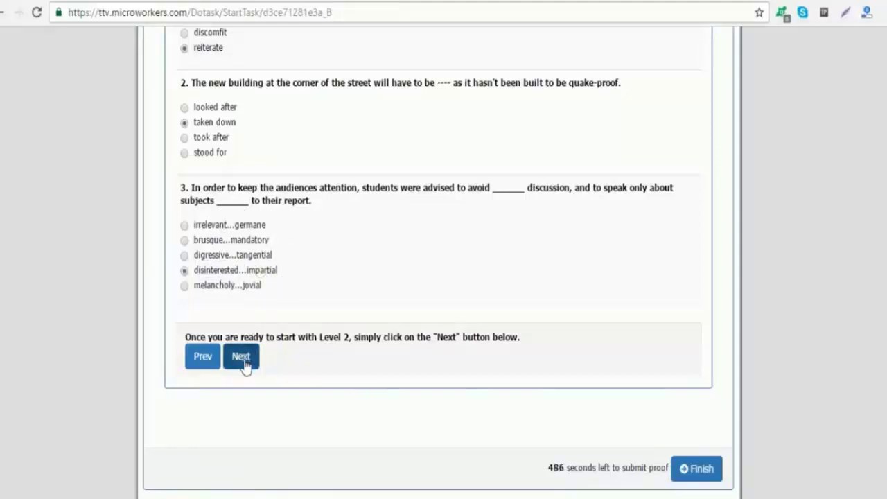
- Answer the Level 2 questions with "are moving" and "with", and submit the finished admission test
drag(180, 90, 415, 97)
click(369, 161)
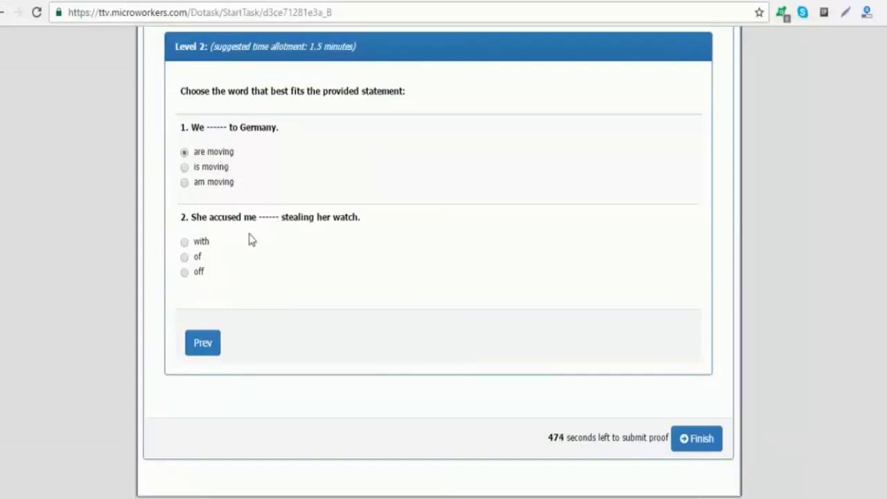
click(201, 242)
click(714, 446)
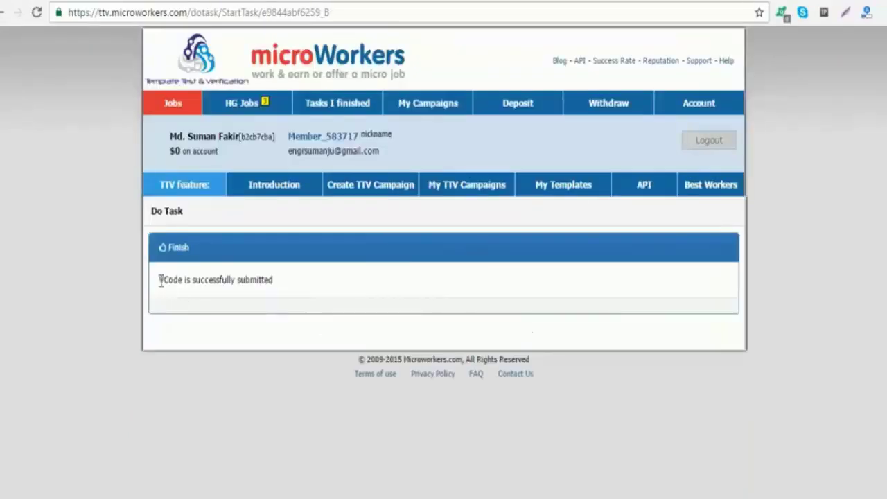
drag(160, 280, 304, 307)
click(305, 301)
- Return to the jobs list and open the "TTV-YouTube Subscribers" job in a new tab
click(172, 103)
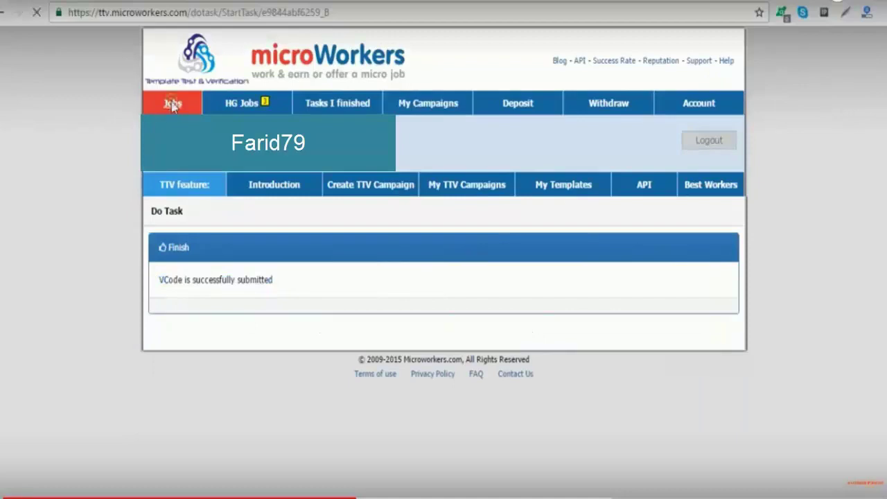
scroll(176, 111, down, 4)
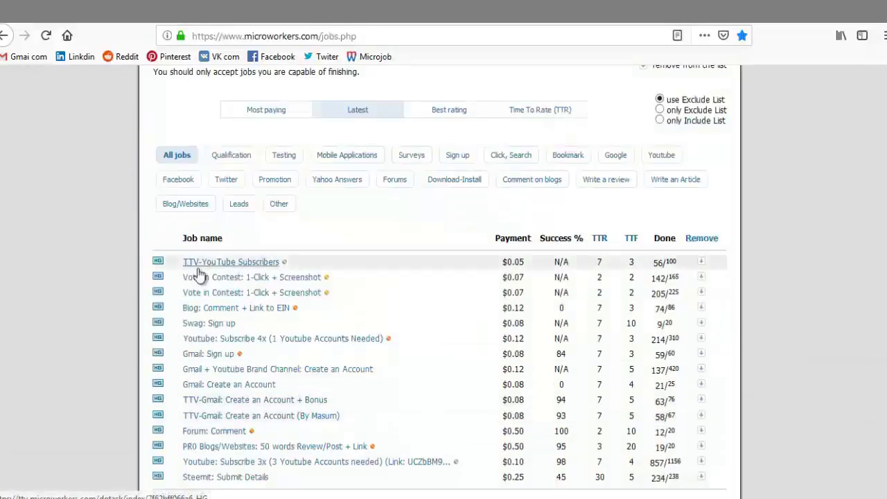
right_click(253, 263)
click(305, 267)
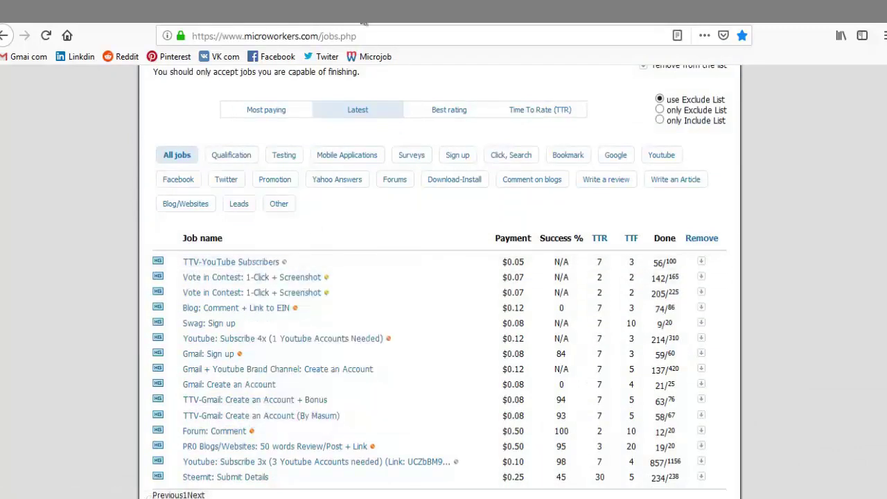
key(ctrl+Tab)
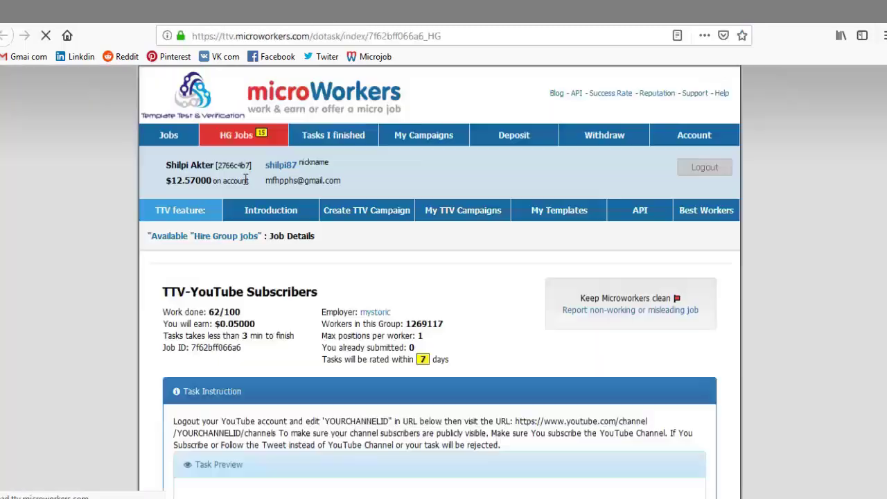
- Open the Twitter status link from the job's task instructions and follow the YouTube channel link in that tweet
scroll(368, 386, down, 2)
scroll(354, 313, up, 2)
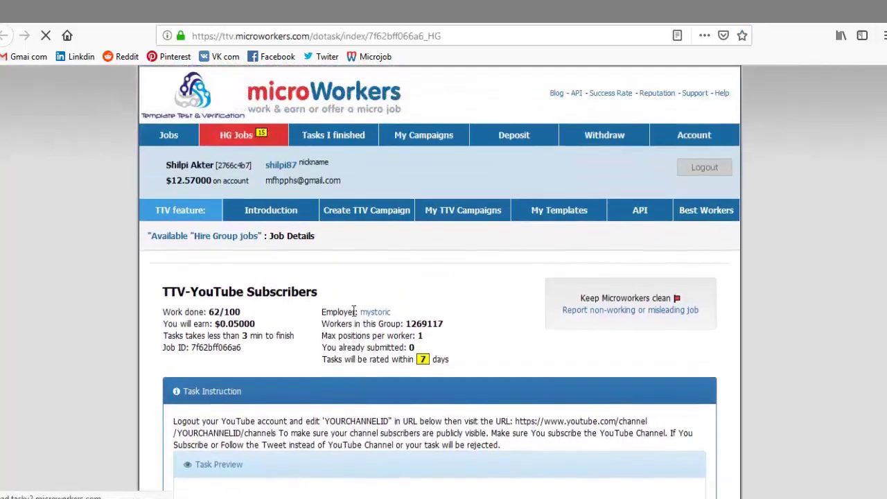
scroll(414, 333, down, 4)
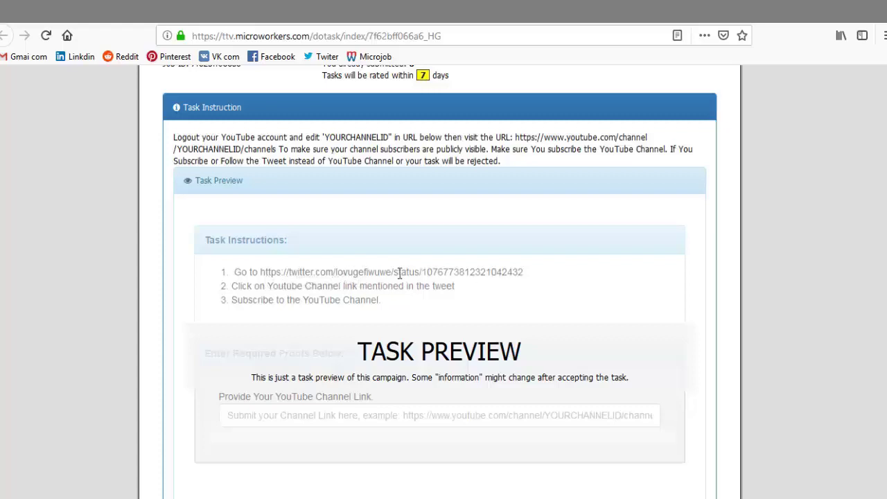
drag(524, 273, 262, 270)
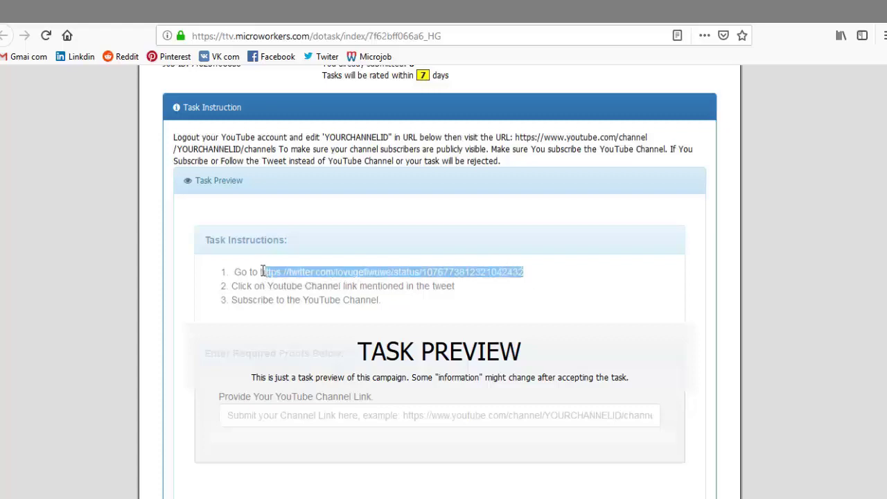
right_click(323, 272)
click(376, 300)
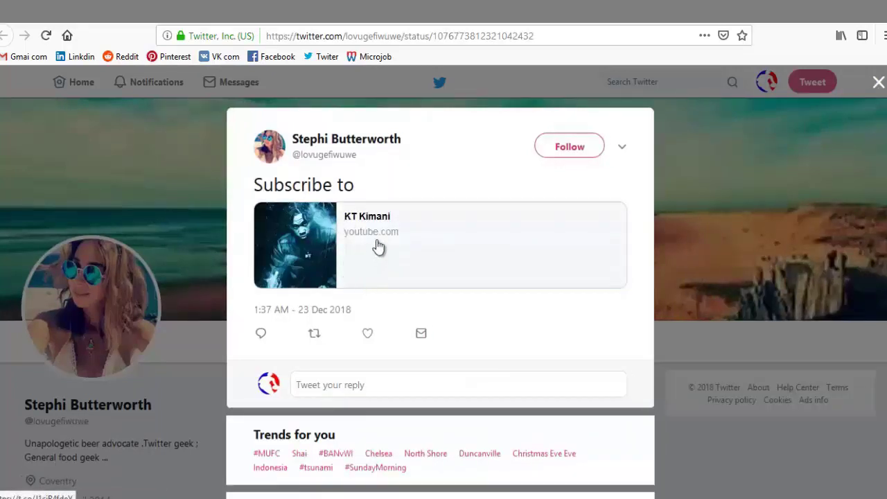
click(309, 239)
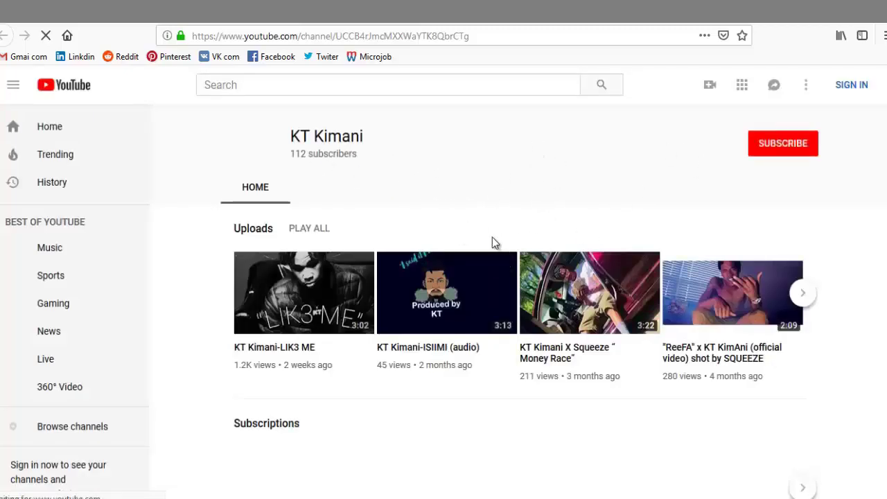
- Start subscribing to the YouTube channel and sign in to the Google account with the prefilled credentials
click(775, 151)
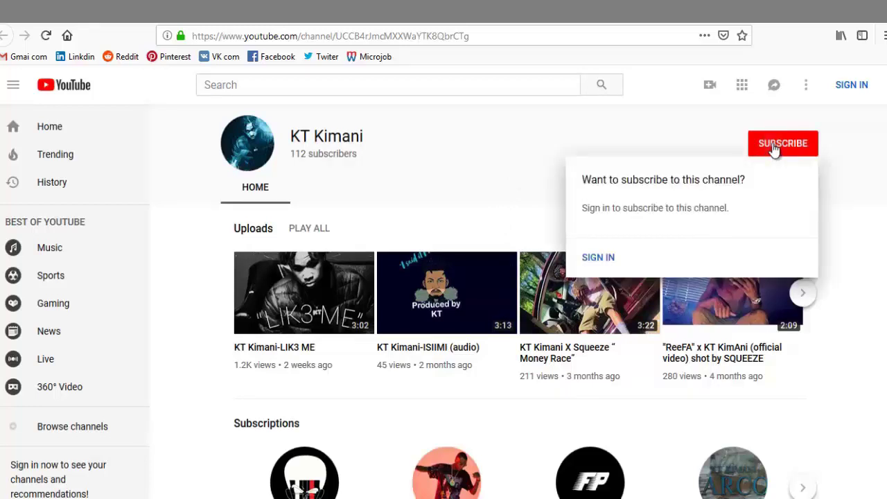
click(597, 258)
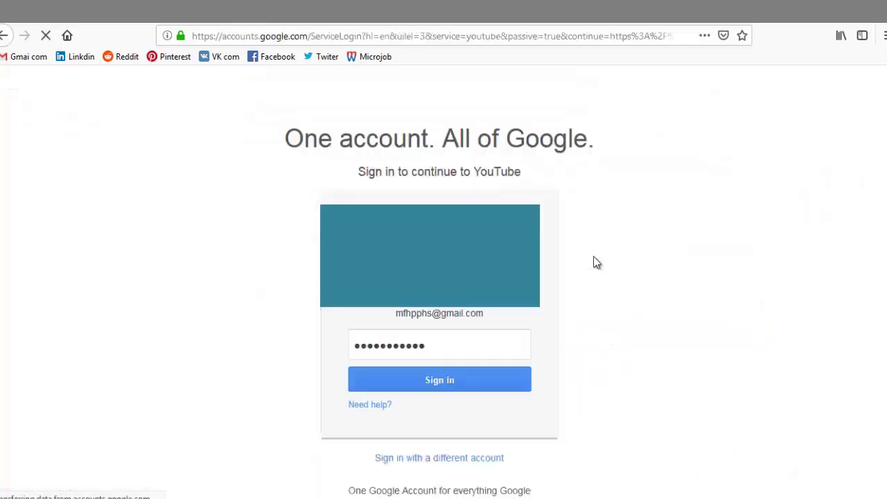
click(457, 370)
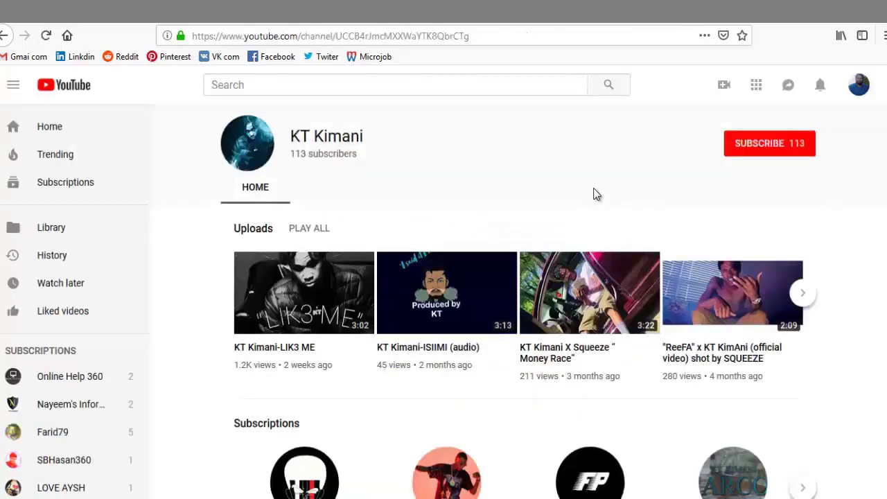
- Copy the YouTube channel's full web address
click(481, 35)
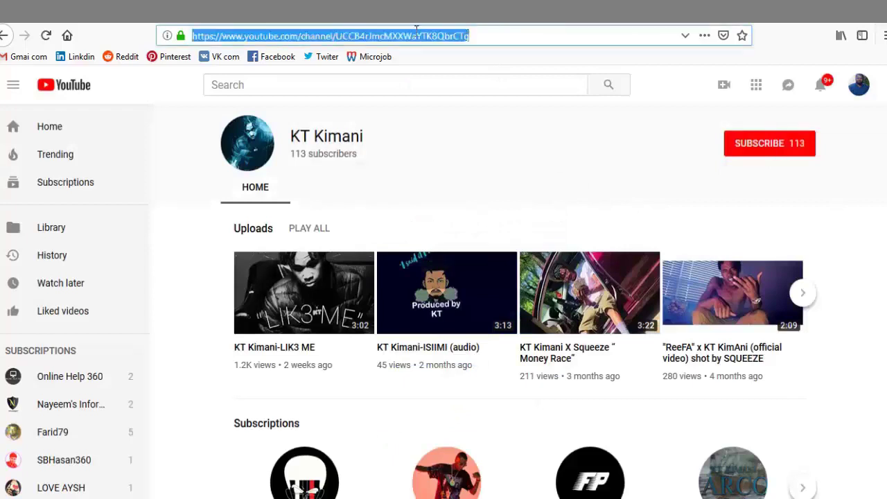
right_click(396, 34)
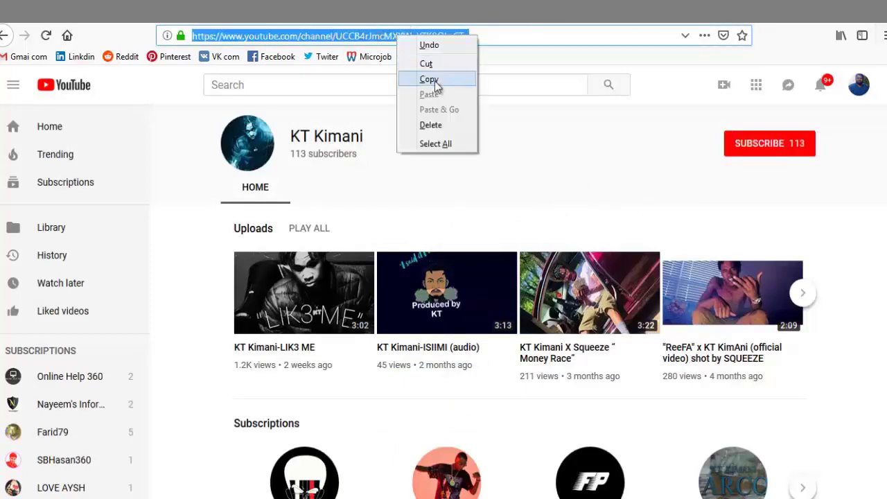
click(435, 81)
- Go back to the "TTV-YouTube Subscribers" job page and accept and start the task
click(201, 24)
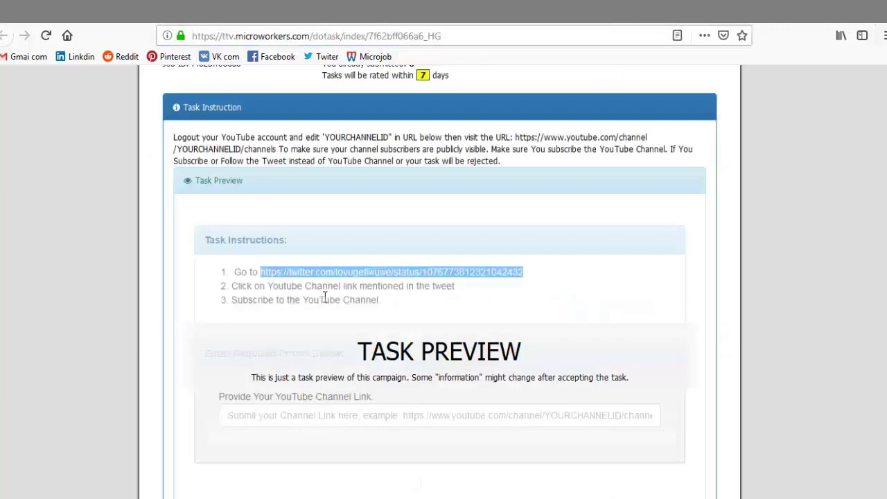
scroll(352, 333, down, 3)
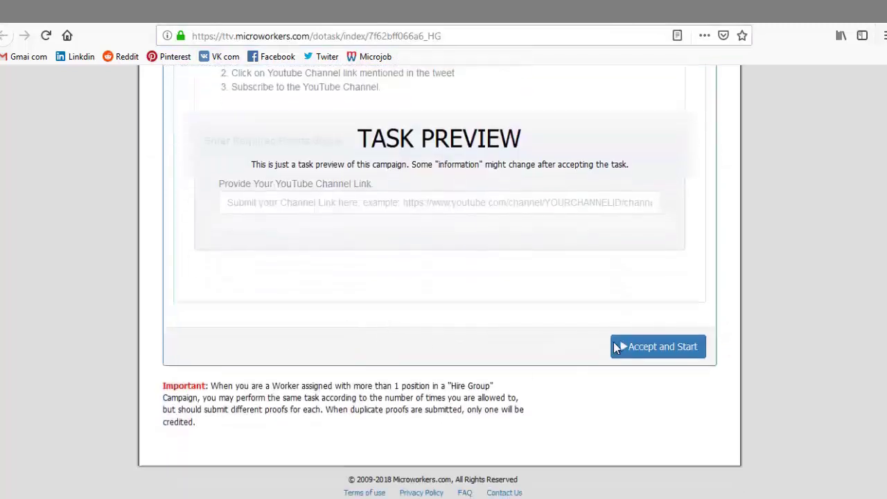
click(651, 348)
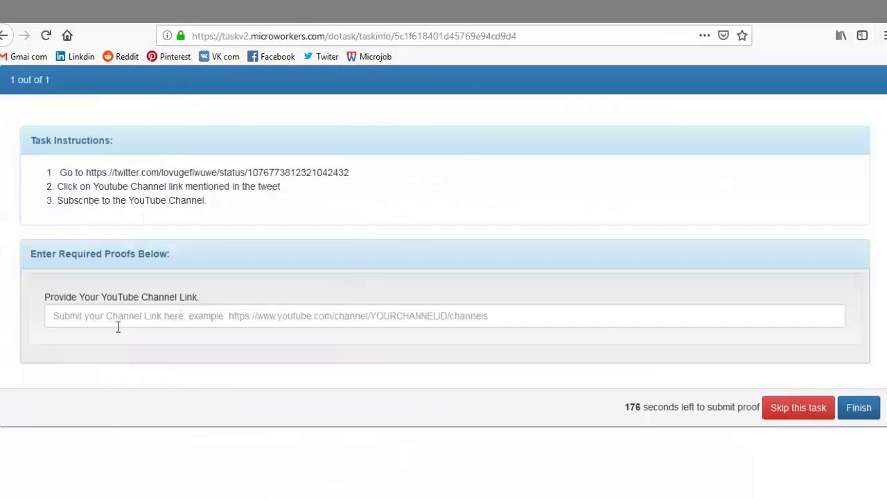
- Paste the copied channel address as the YouTube Channel Link proof, submit the task, and return to the jobs list
click(159, 315)
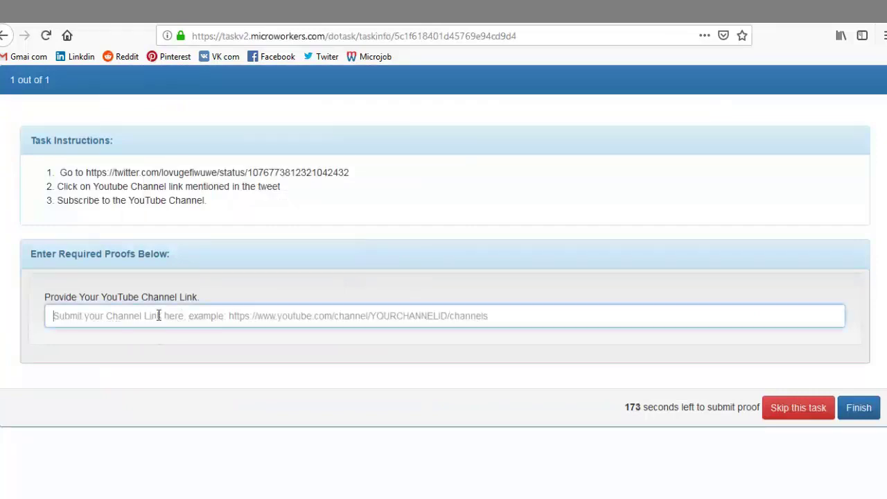
right_click(161, 315)
click(197, 374)
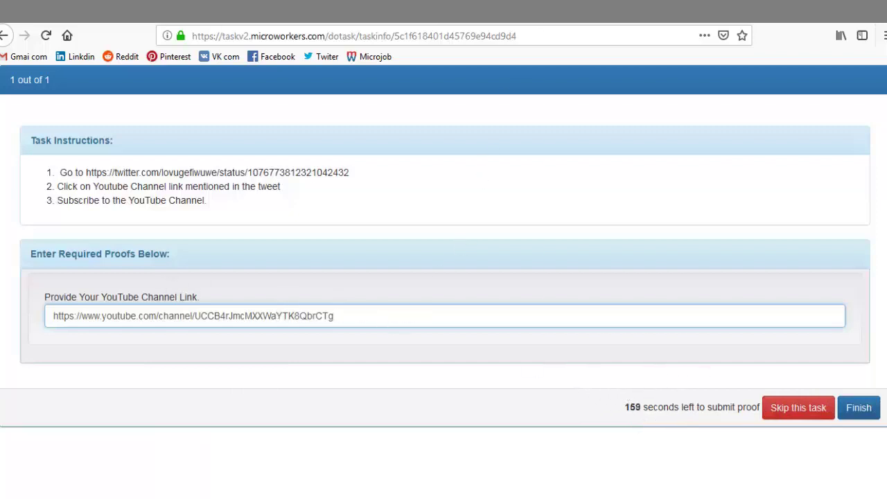
click(859, 409)
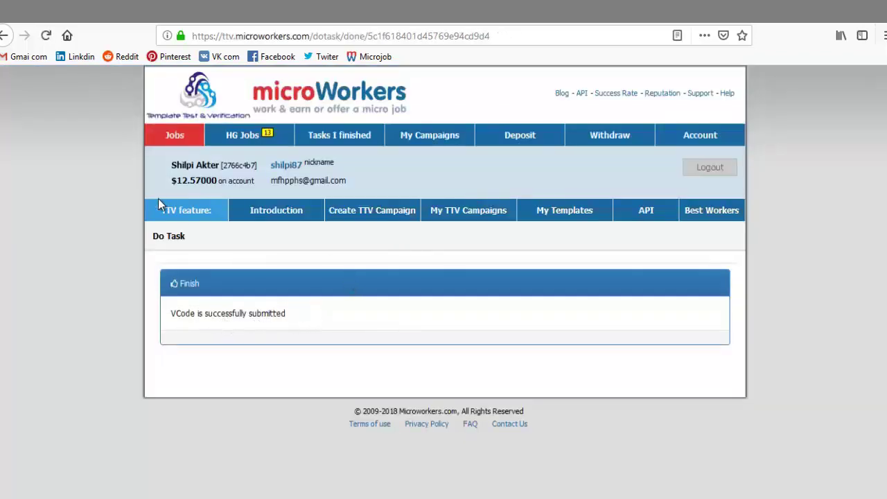
click(174, 138)
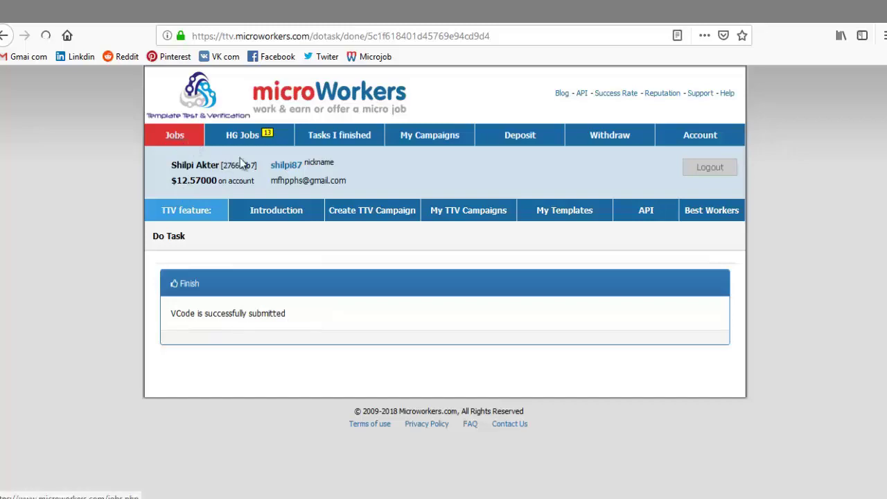